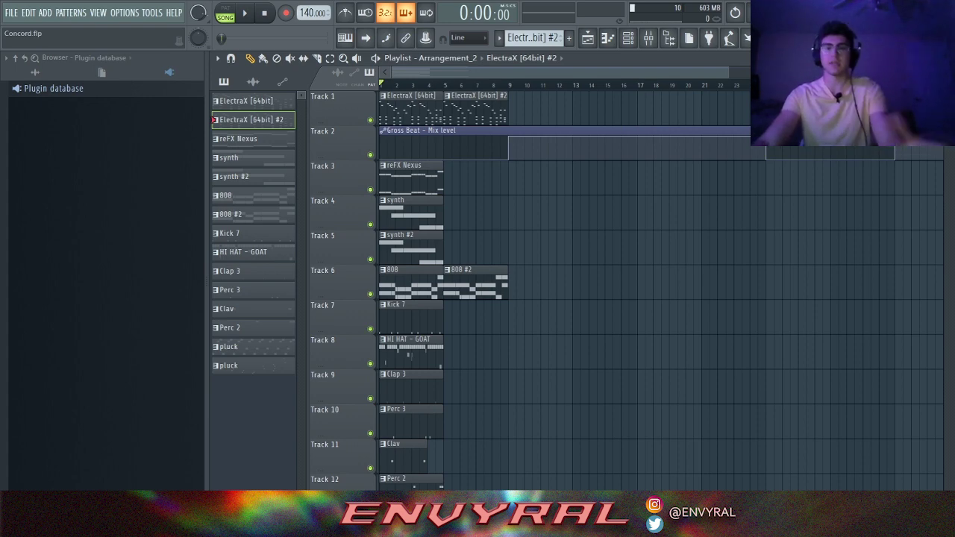
Step: Look over all the tracks in Arrangement_2 and briefly play the full loop from the start
scroll(538, 109, "up", 1)
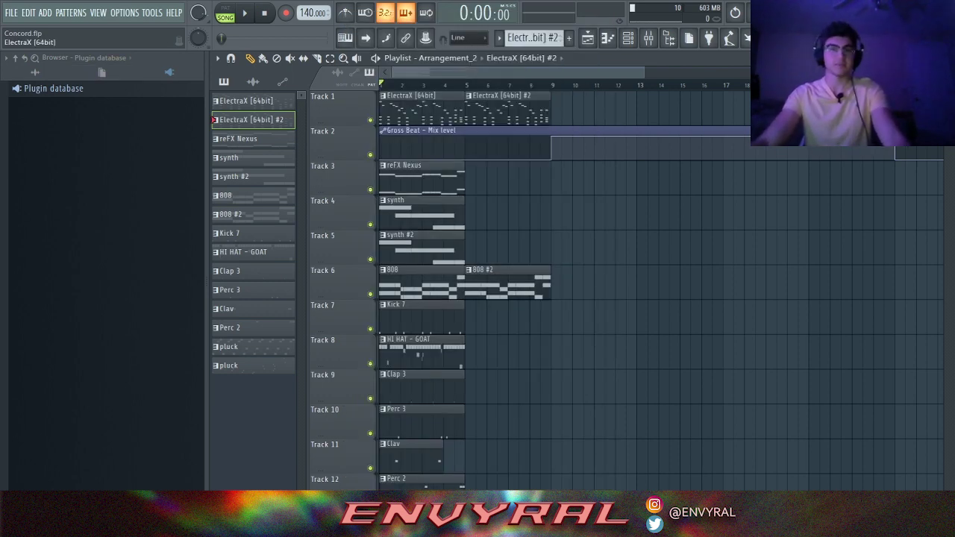
scroll(630, 291, "up", 1)
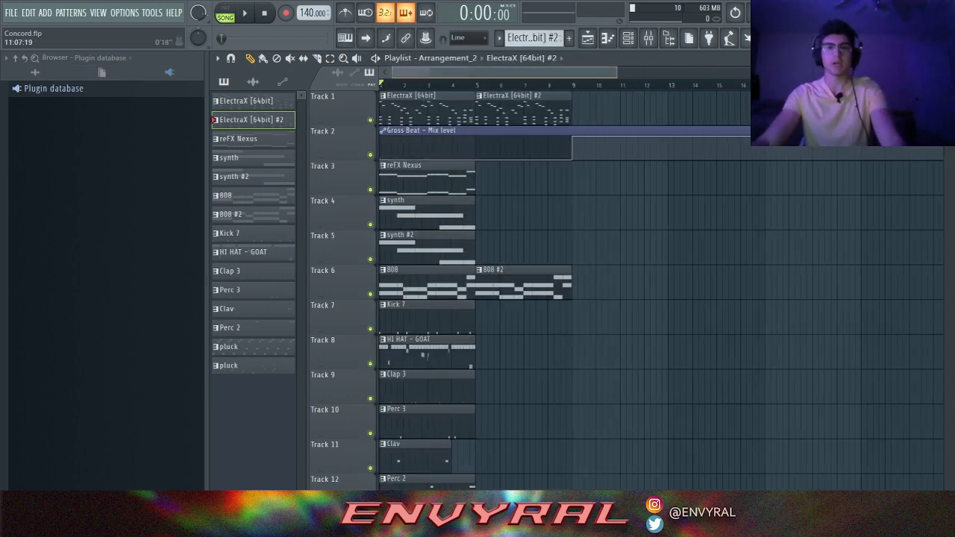
scroll(631, 84, "down", 1)
scroll(559, 179, "down", 4)
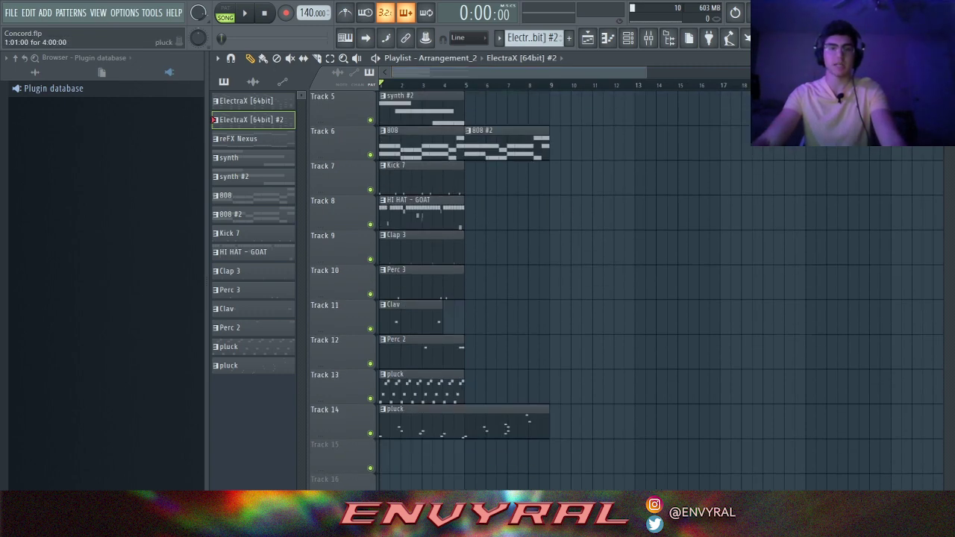
scroll(559, 291, "up", 4)
left_click_drag(647, 72, 748, 73)
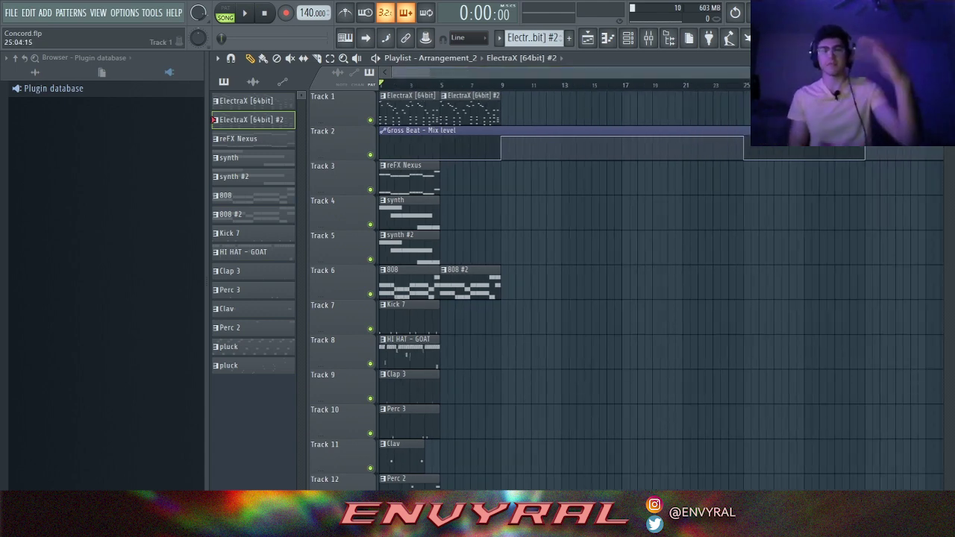
scroll(623, 291, "down", 3)
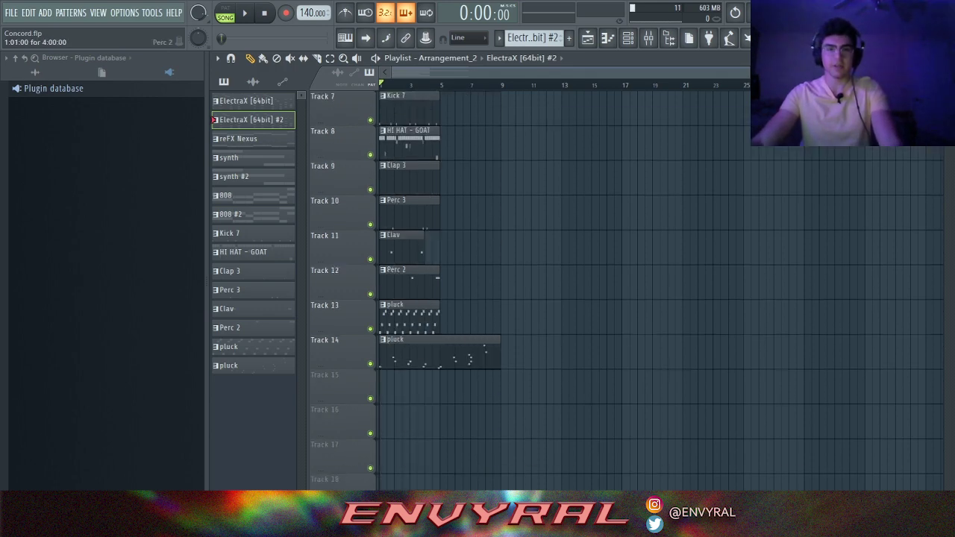
scroll(623, 291, "up", 3)
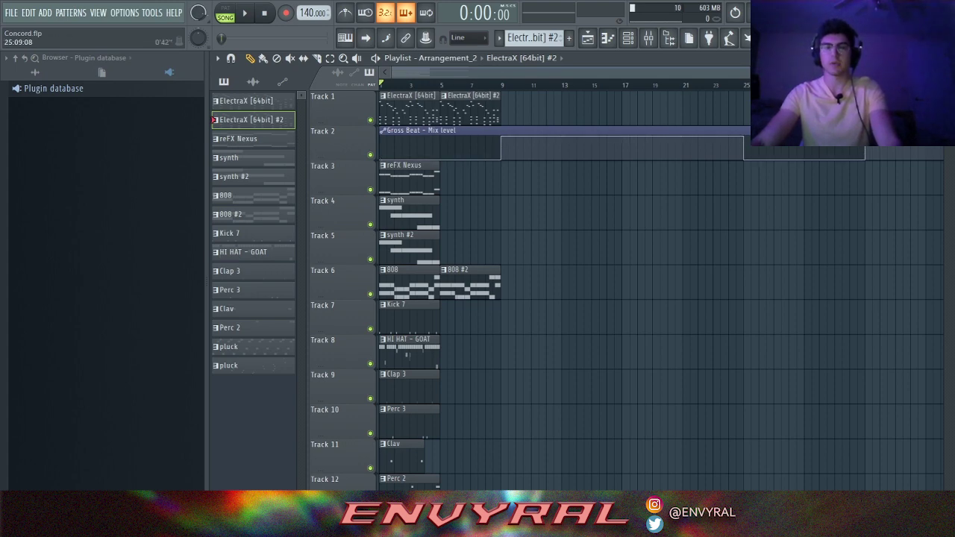
key("space")
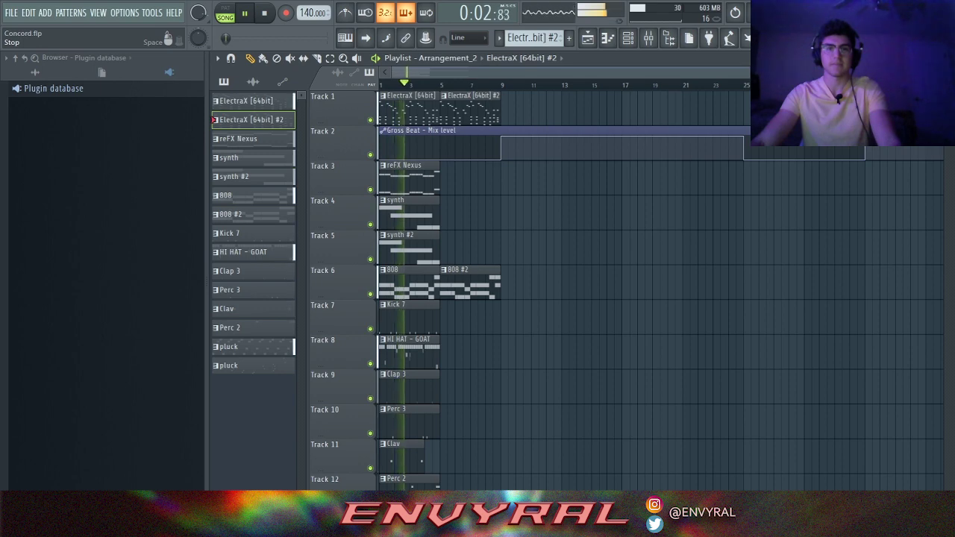
key("space")
Step: Isolate the ElectraX track together with its Gross Beat mix level automation and play it from the start
left_click_drag(748, 72, 640, 73)
right_click(370, 119)
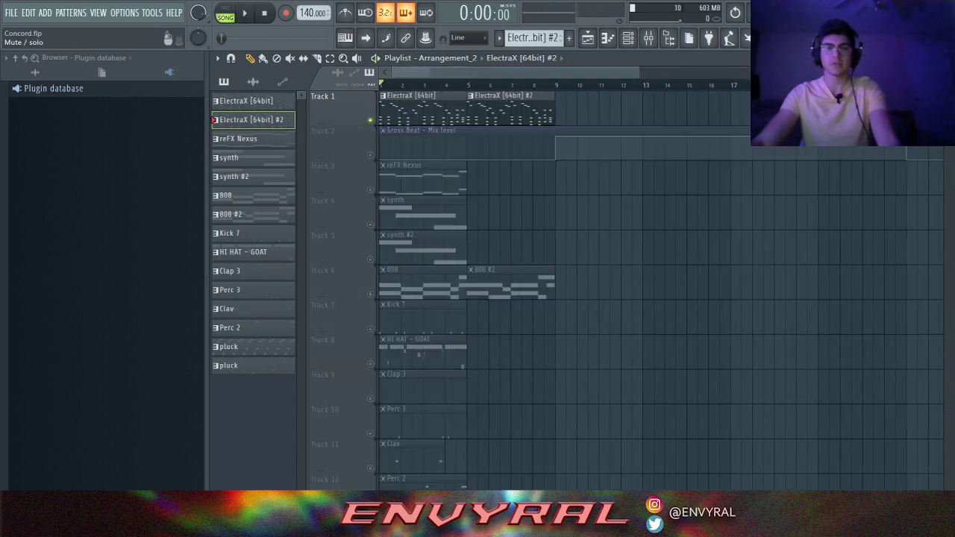
left_click(370, 155)
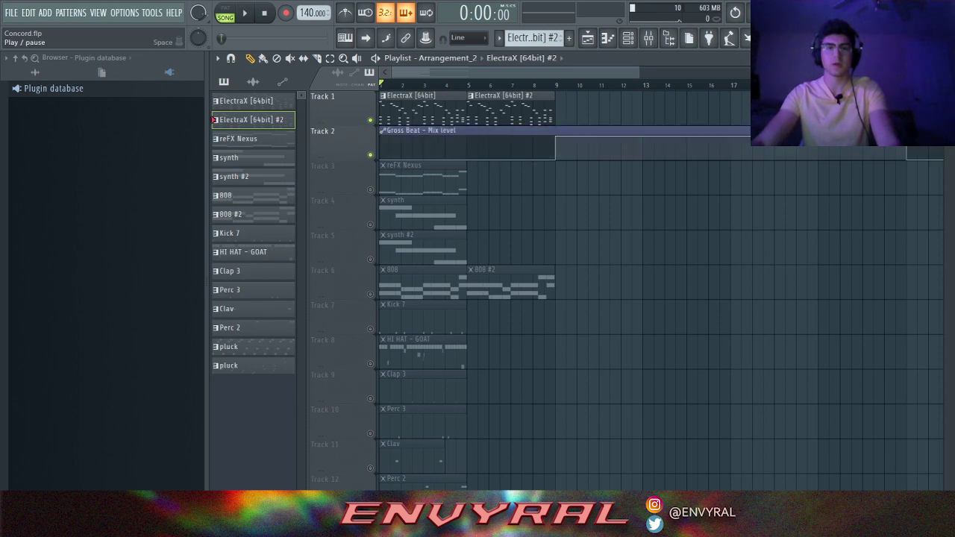
left_click(245, 13)
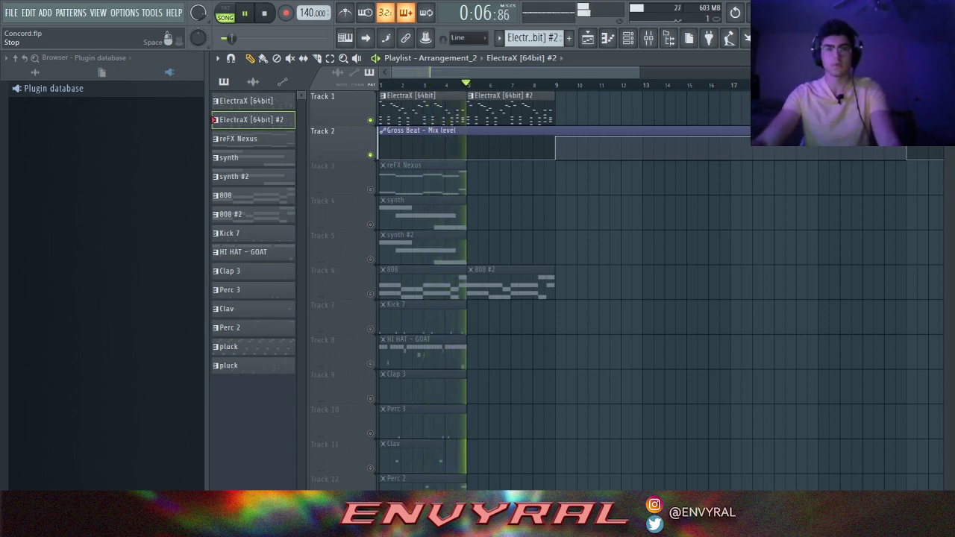
key("space")
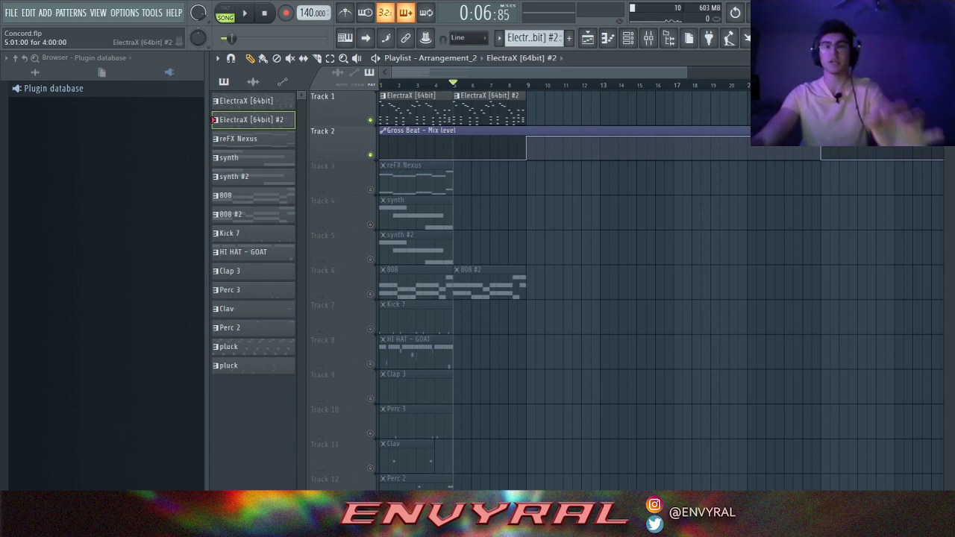
Step: Audition the ElectraX [64bit] #2 clip at bar 9 under the raised Gross Beat automation and return it to bar 5
scroll(701, 299, "down", 2)
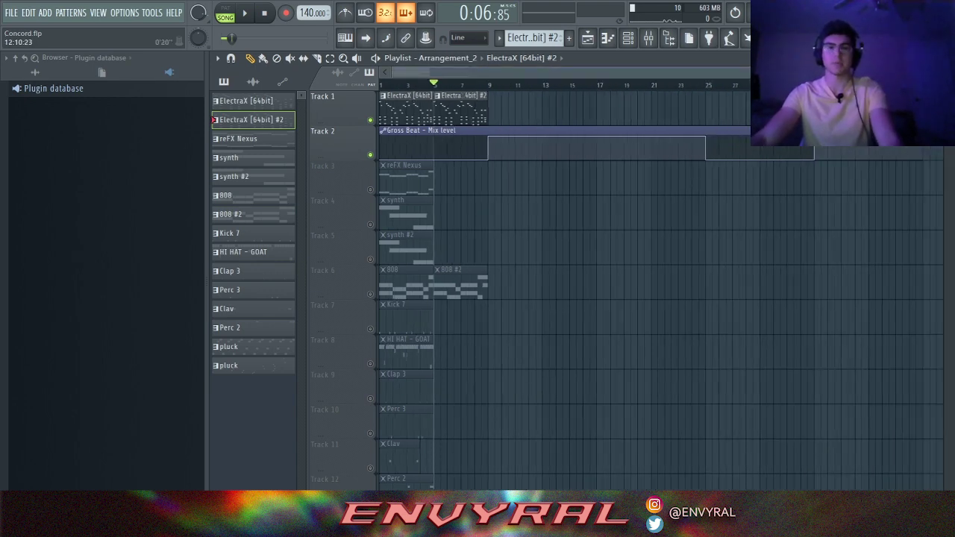
scroll(701, 299, "up", 1)
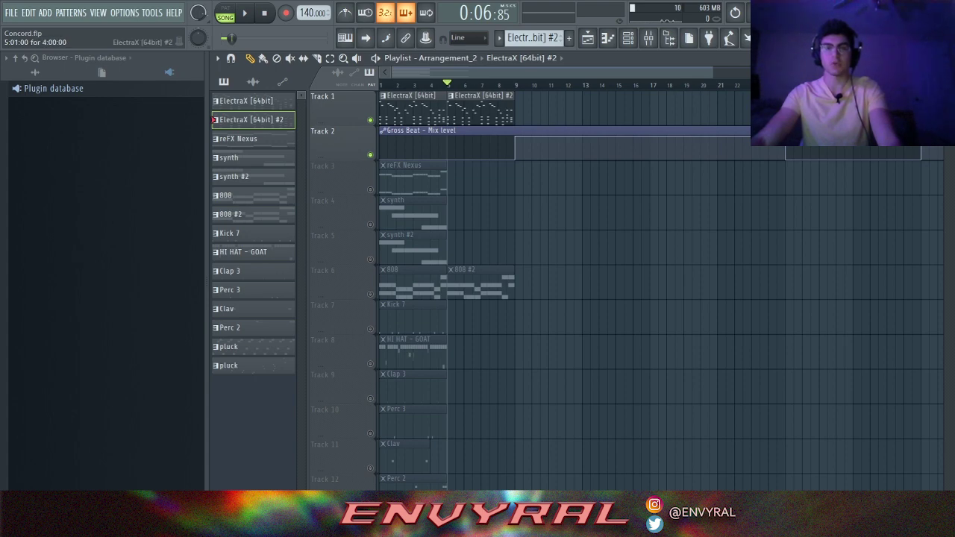
left_click(451, 95)
left_click(515, 85)
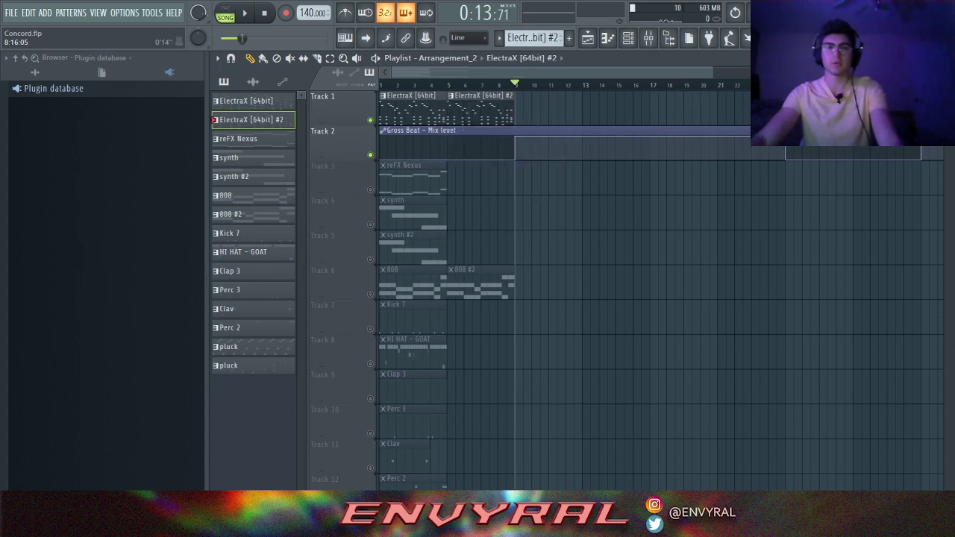
left_click_drag(481, 110, 549, 111)
key("space")
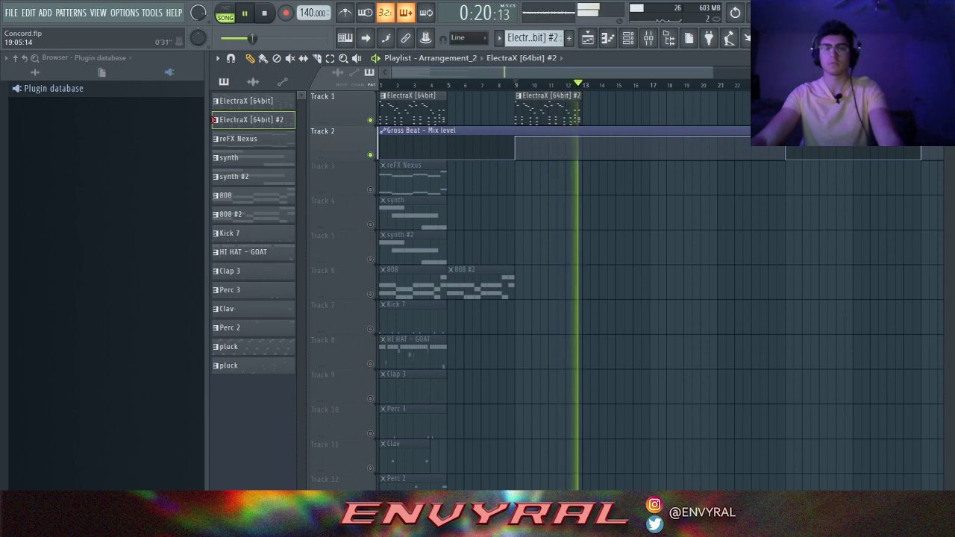
key("space")
left_click_drag(548, 112, 480, 112)
Step: Play the reFX Nexus track from the start with only the ElectraX and Gross Beat tracks also enabled
left_click(381, 85)
right_click(370, 190)
right_click(370, 190)
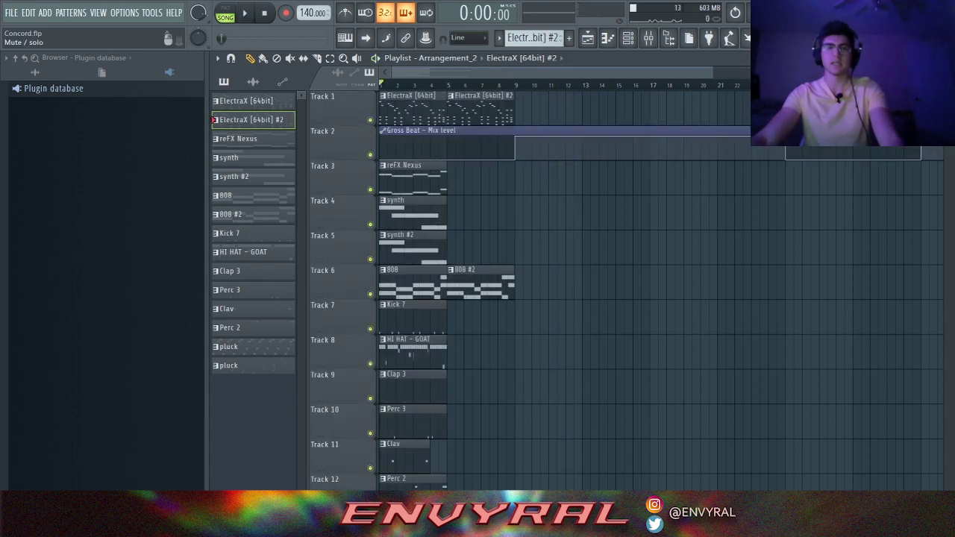
right_click(370, 189)
left_click(370, 154)
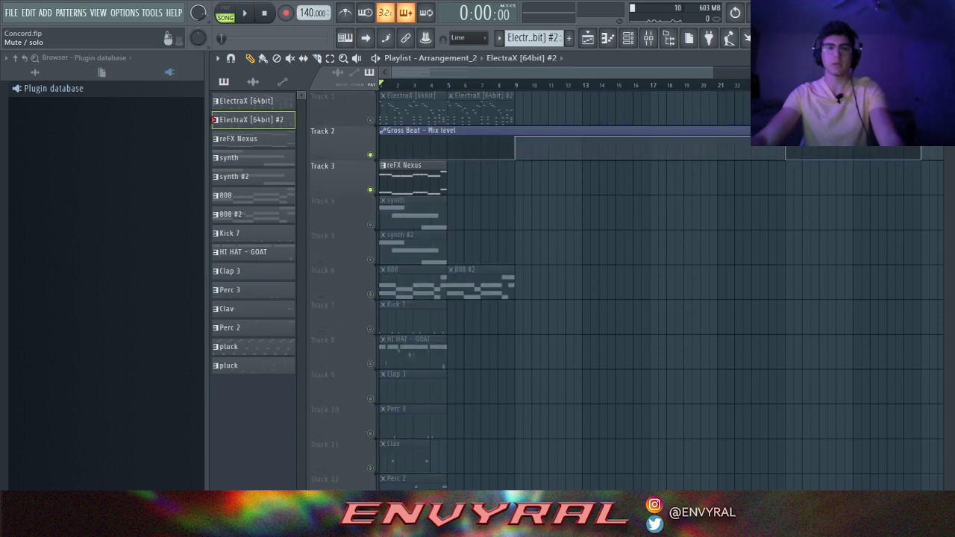
left_click(370, 119)
key("space")
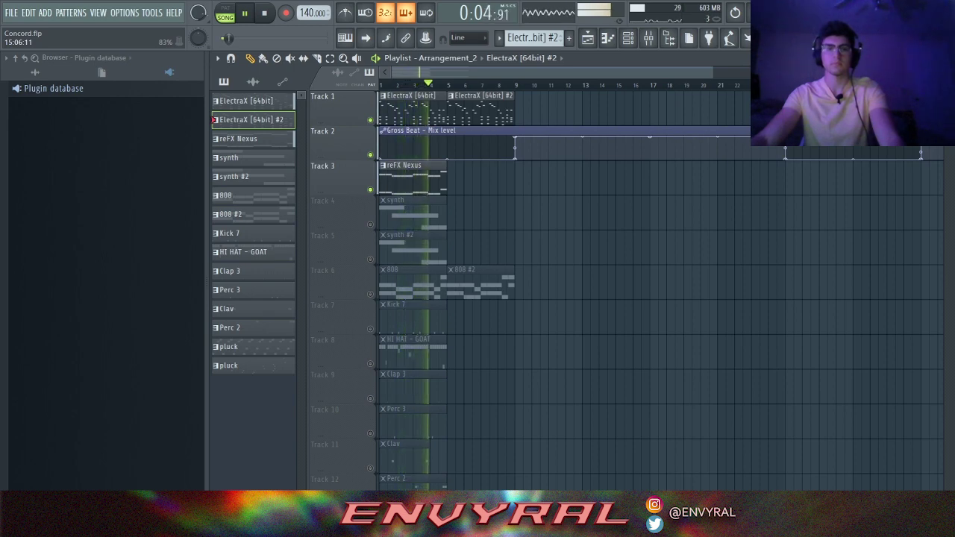
key("space")
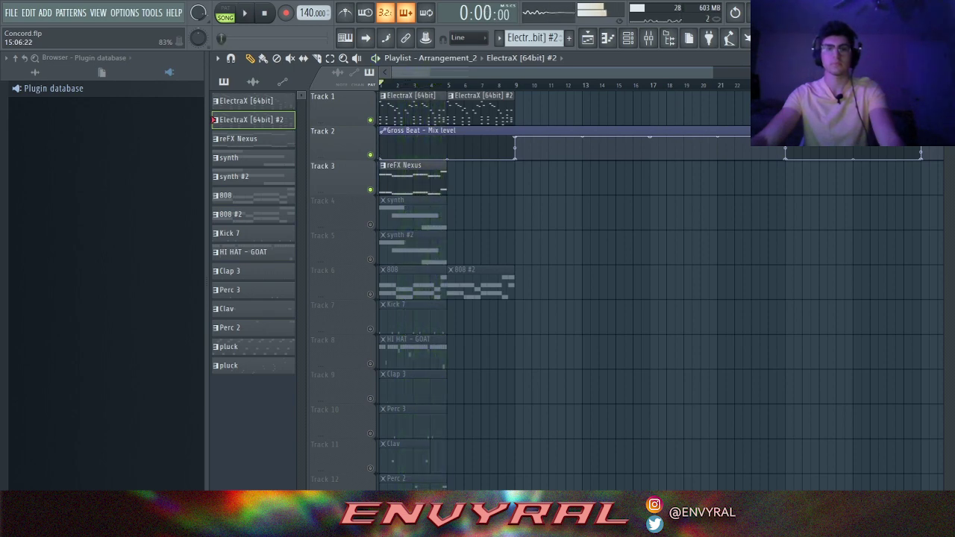
Step: Listen to the synth track on Track 4 and the synth #2 track on Track 5, each soloed
right_click(370, 190)
right_click(370, 225)
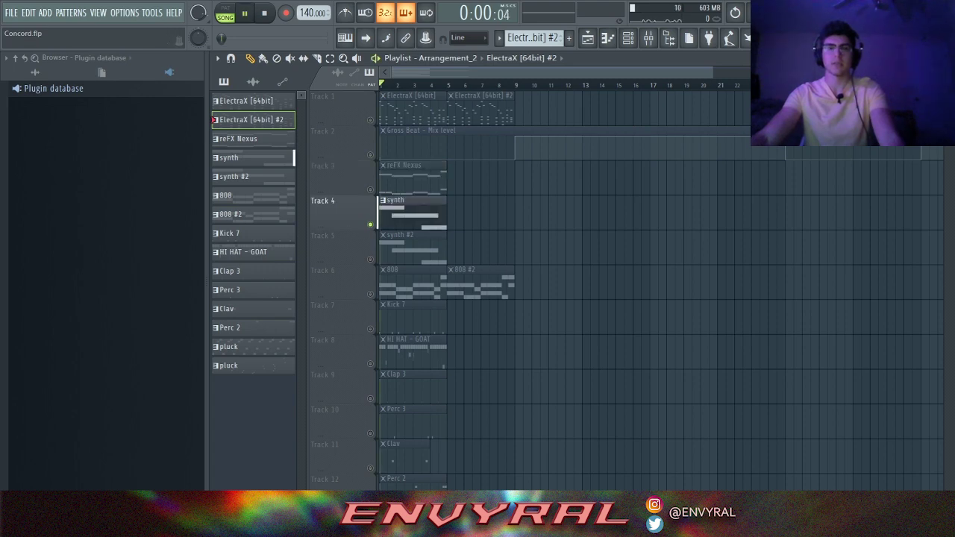
left_click_drag(711, 72, 616, 73)
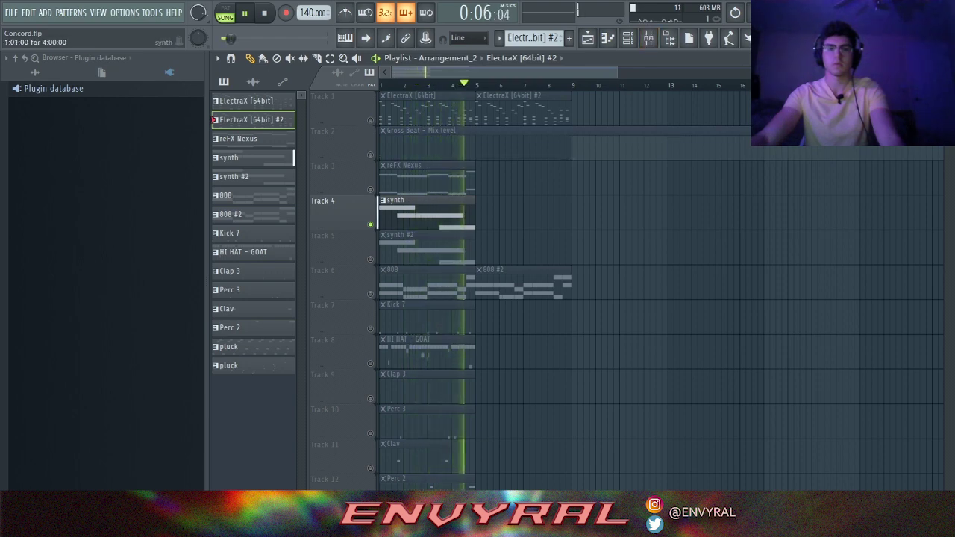
key("space")
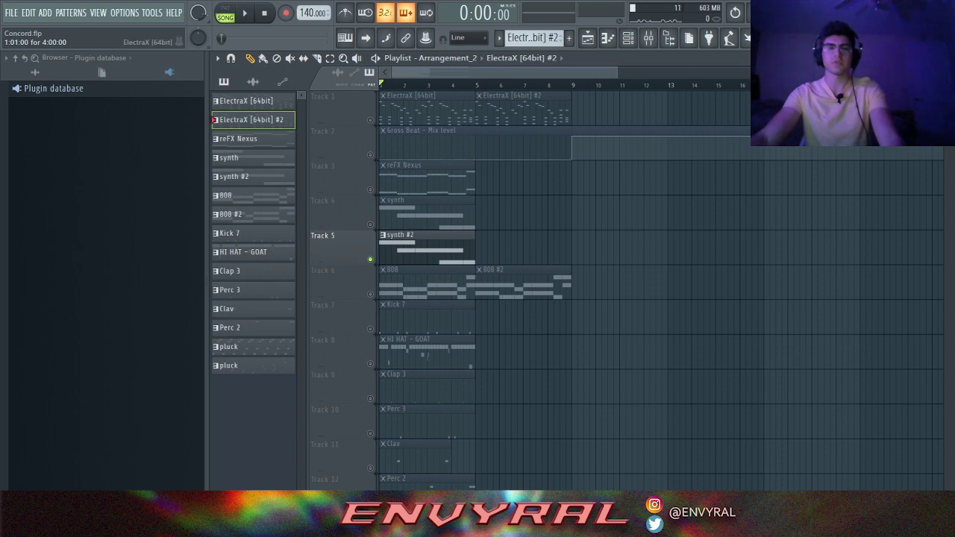
key("space")
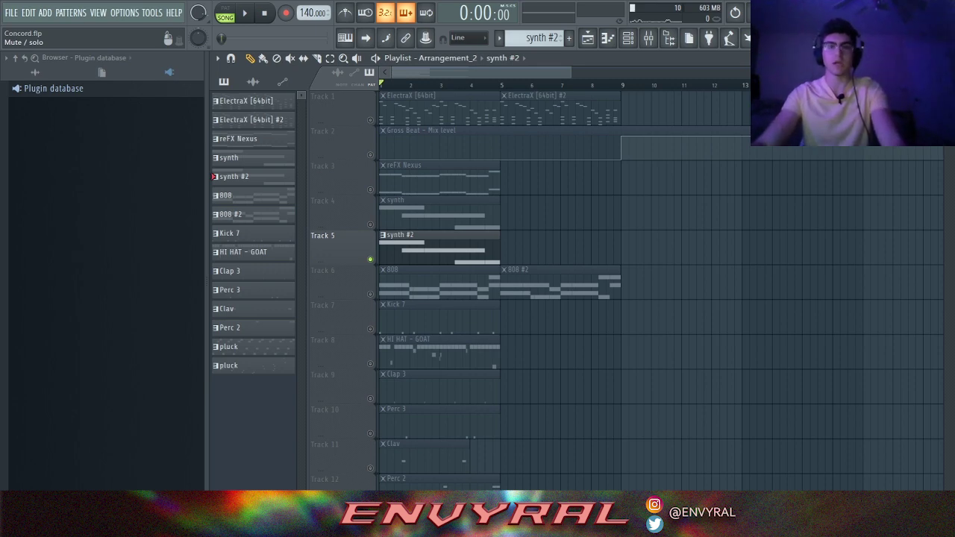
Step: Listen to the soloed 808 track, followed by the drum and percussion tracks 7 to 12 as a group
right_click(370, 294)
key("space")
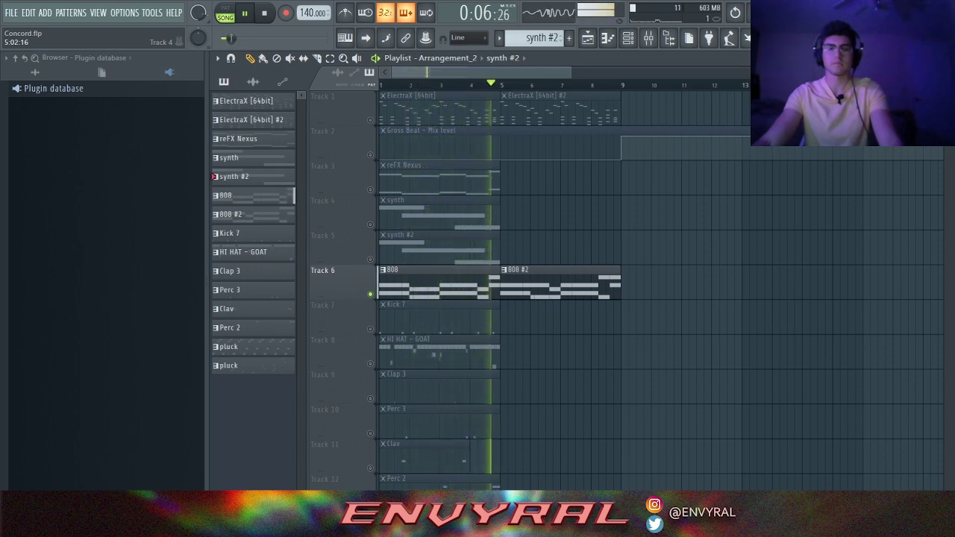
key("space")
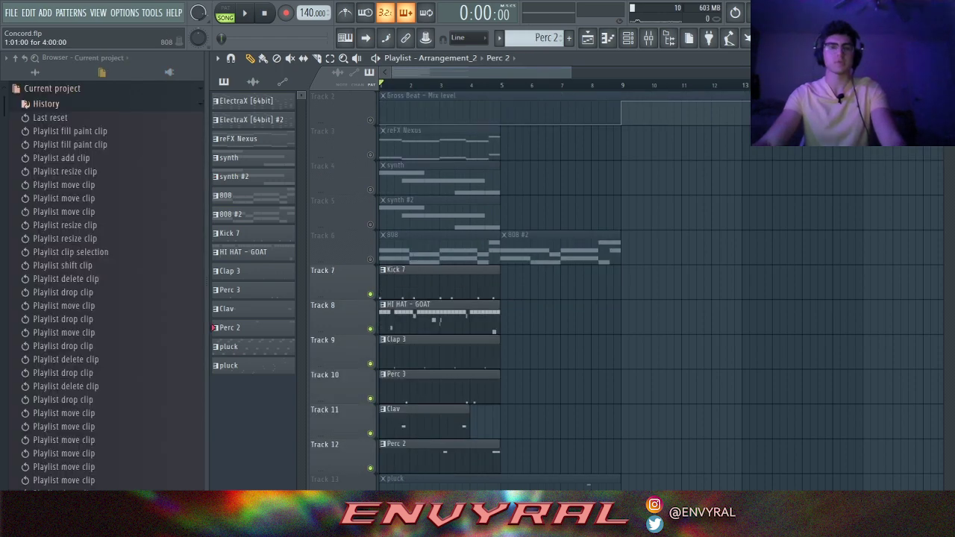
key("space")
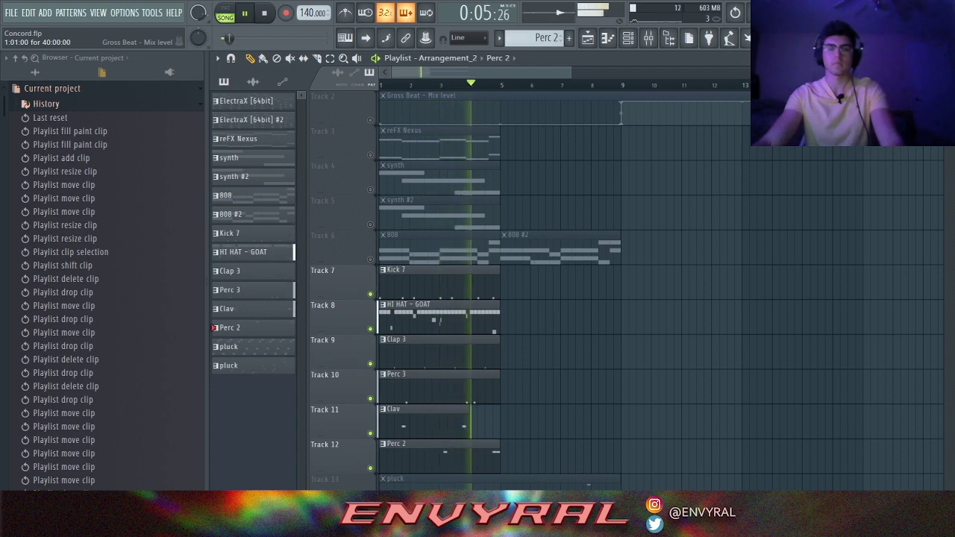
key("space")
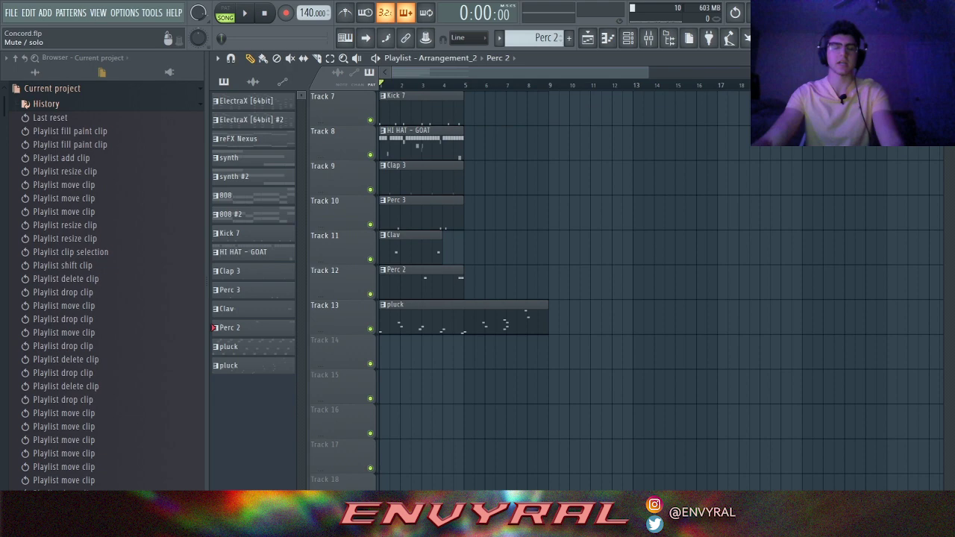
Step: Solo the pluck track on Track 13, play it from the start, and re-enable all tracks
left_click(370, 328, "ctrl")
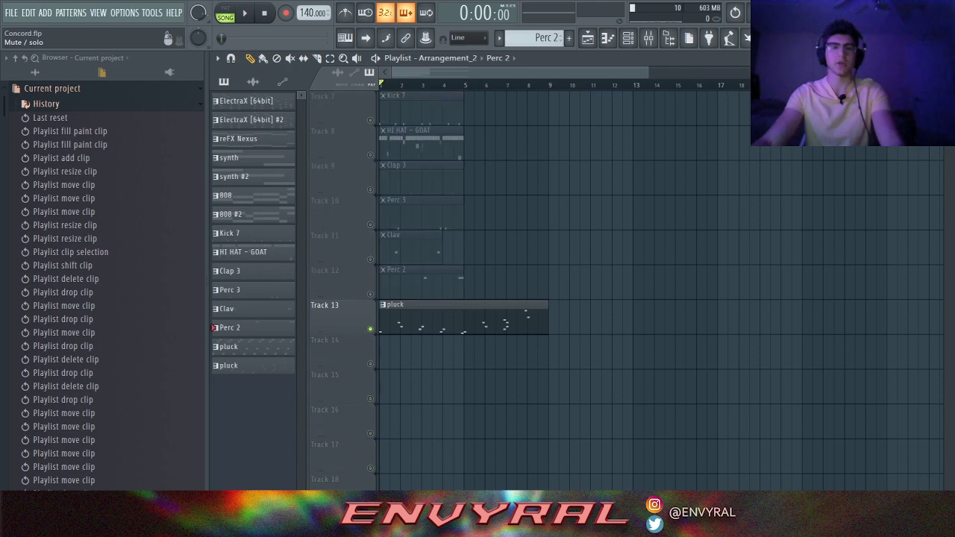
key("space")
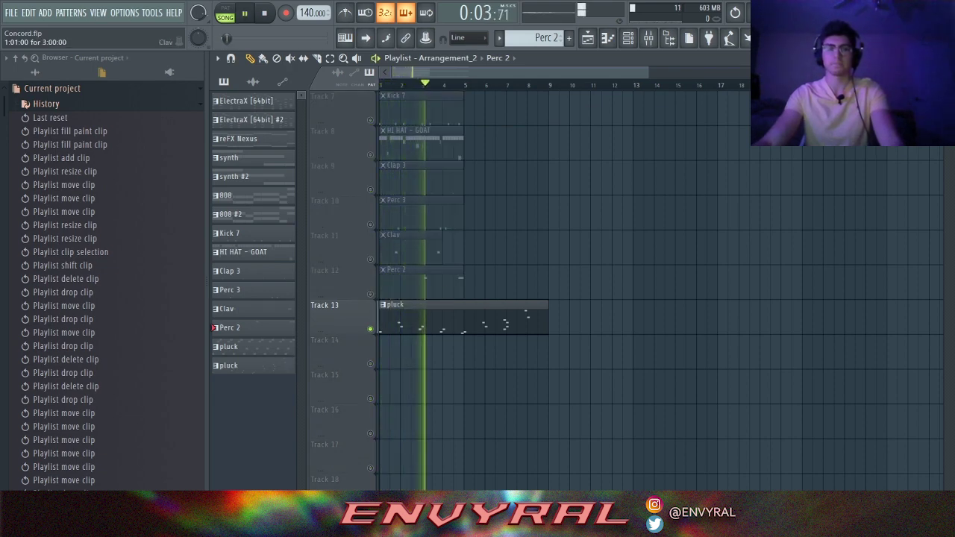
key("space")
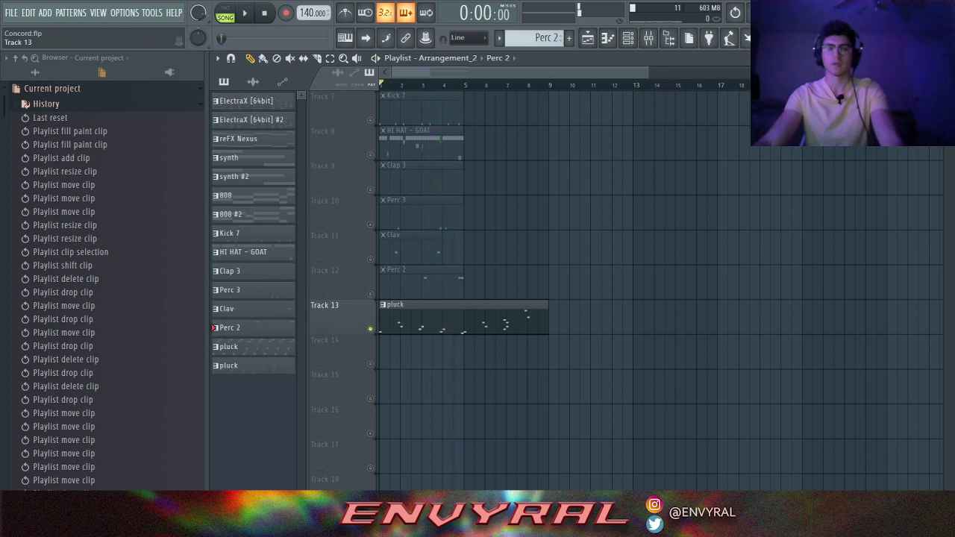
right_click(370, 329)
Step: Switch the playlist to the arrangement named Arrangement and play the full song from the start
left_click(447, 58)
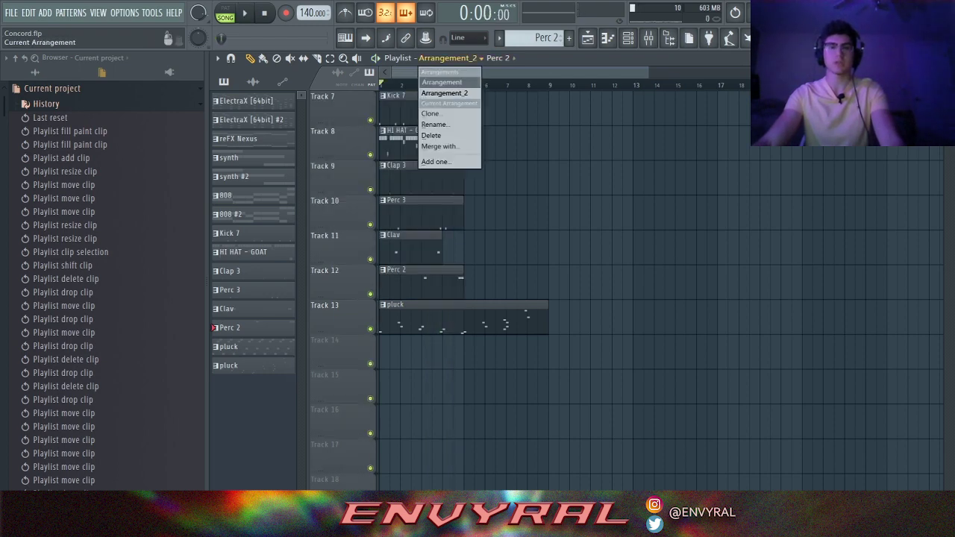
left_click(441, 82)
scroll(567, 291, "up", 3)
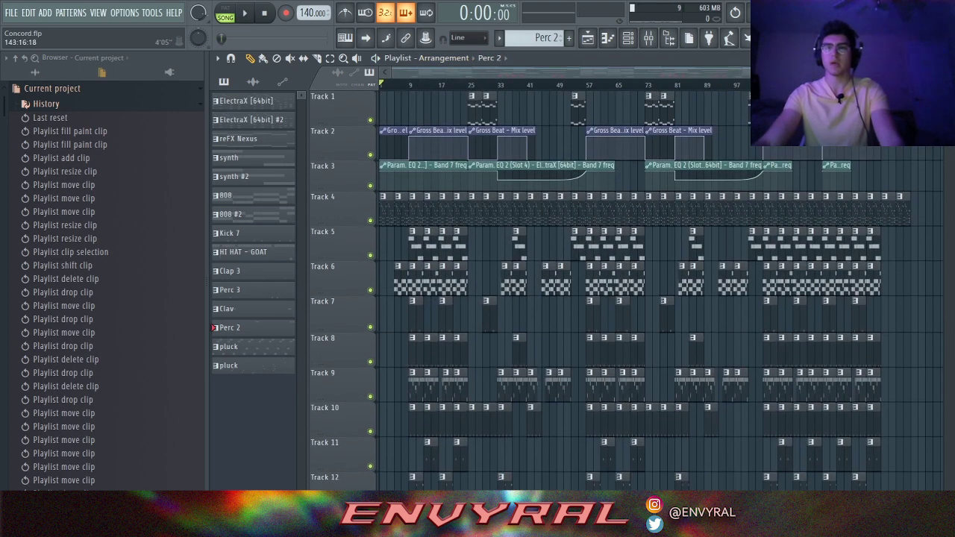
scroll(619, 108, "up", 4, "ctrl")
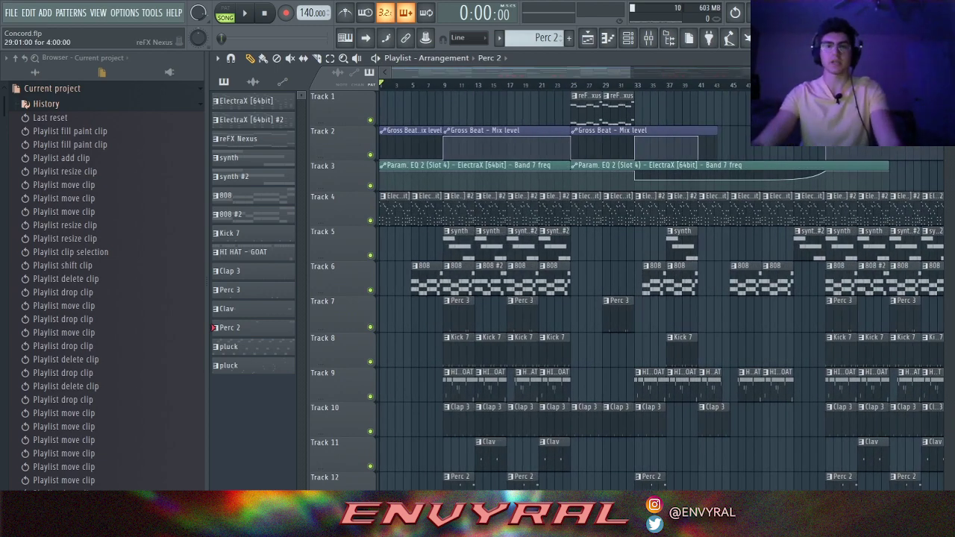
scroll(619, 108, "up", 2, "ctrl")
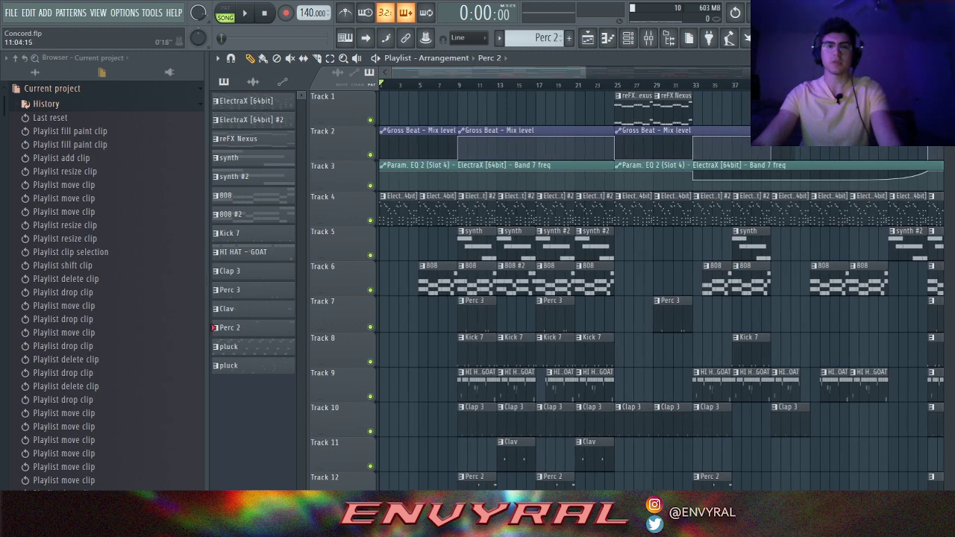
left_click(243, 13)
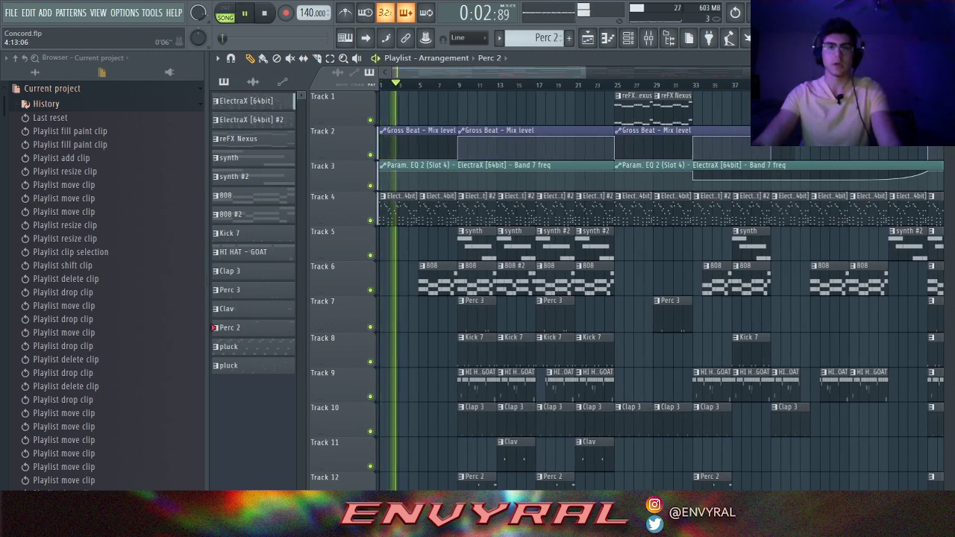
Step: Stop the intro playback and play the arrangement from bar 5, where the 808 on Track 6 enters
scroll(619, 108, "up", 4, "ctrl")
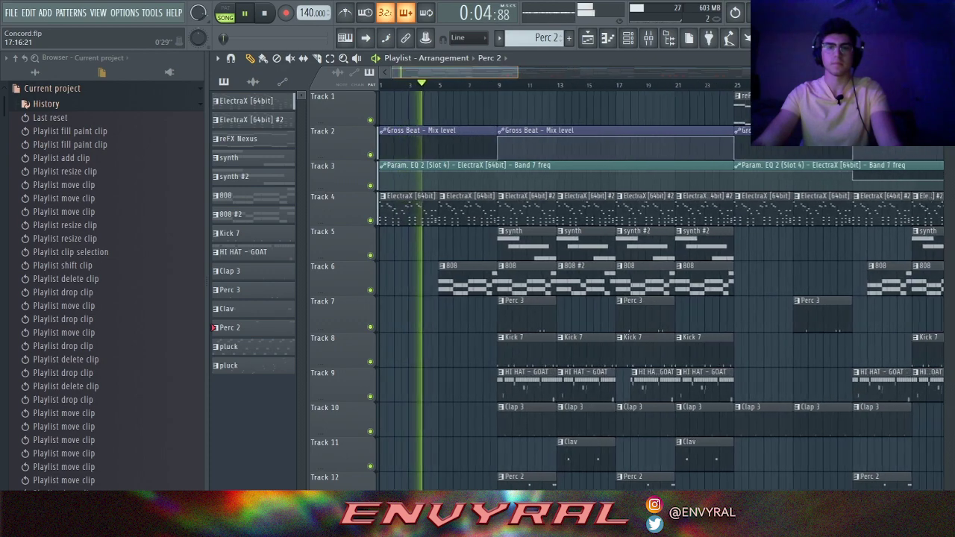
key("space")
scroll(454, 149, "down", 4)
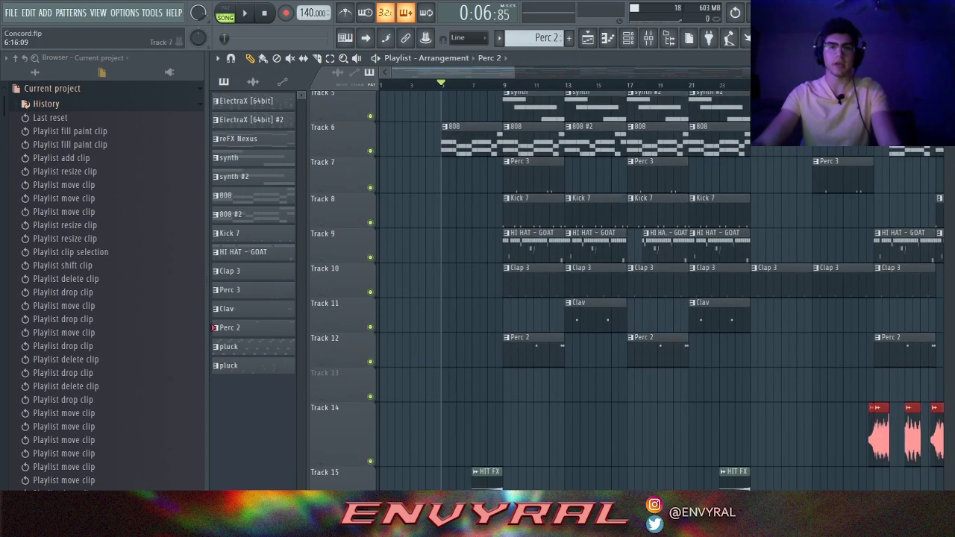
scroll(457, 205, "up", 4)
key("space")
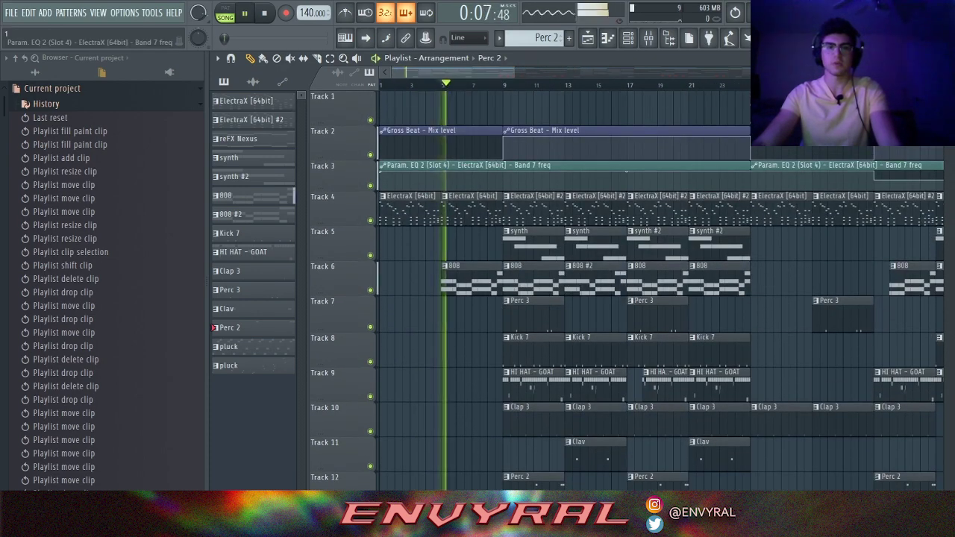
scroll(620, 291, "down", 5)
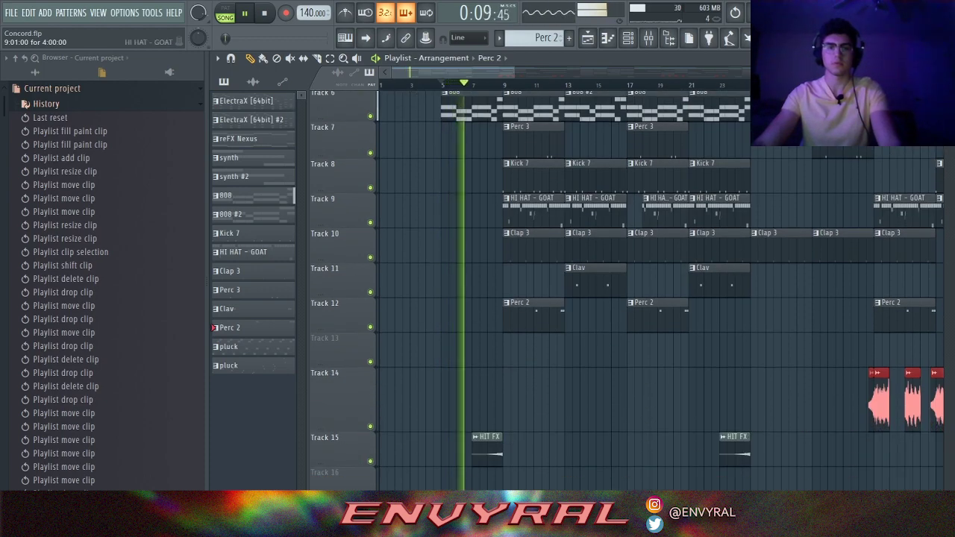
scroll(619, 291, "up", 5)
scroll(619, 291, "down", 6)
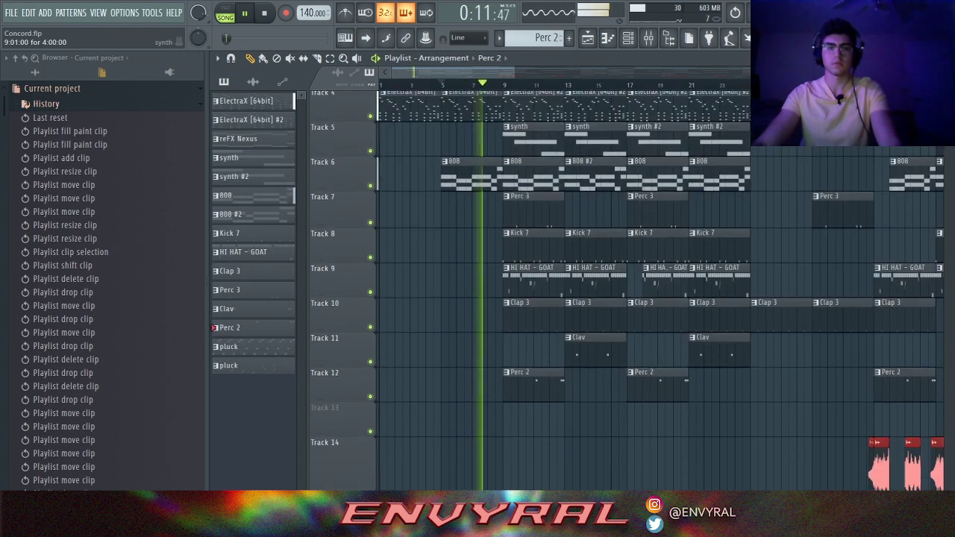
key("space")
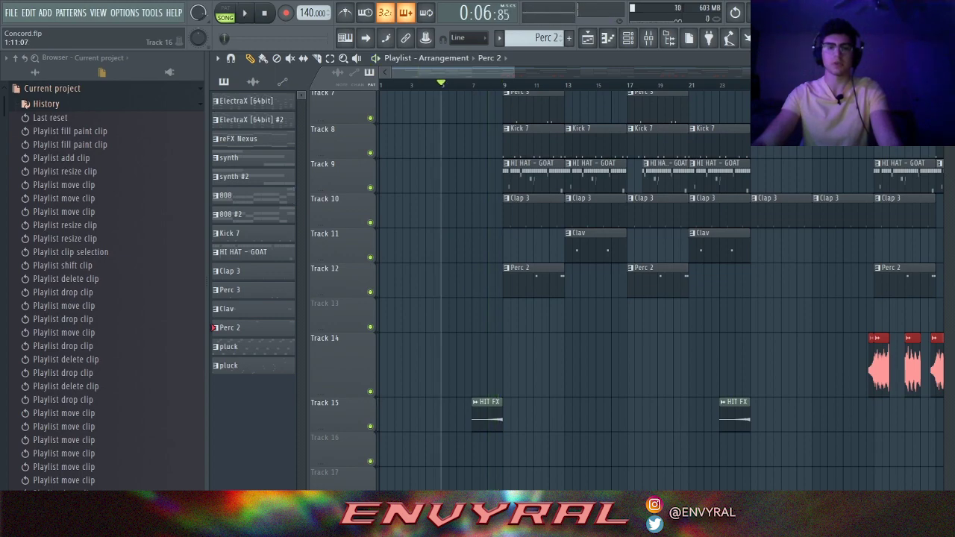
Step: Solo the ElectraX melody on Track 4 with the Gross Beat automation on Track 2, play from bar 9, and re-enable all tracks
scroll(619, 291, "up", 5)
scroll(682, 291, "up", 2)
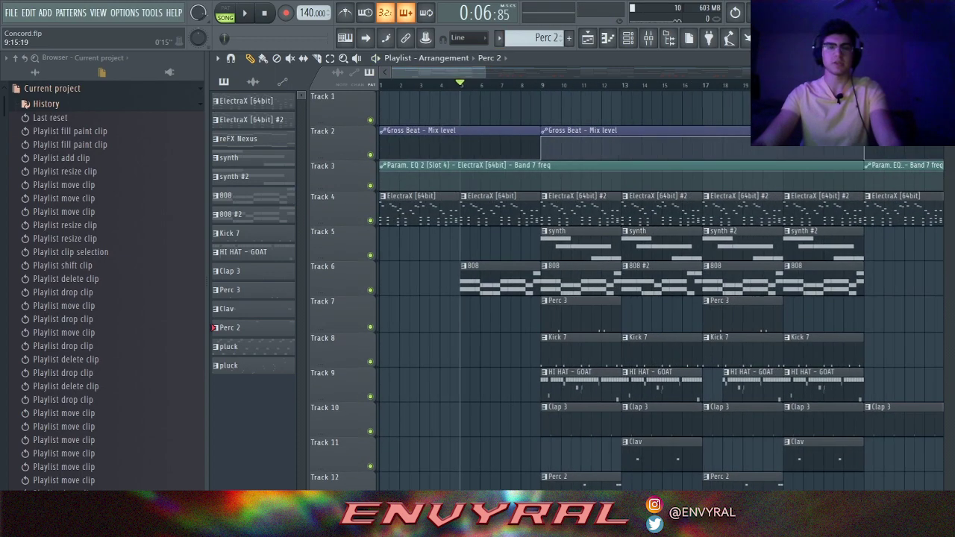
scroll(661, 291, "right", 1)
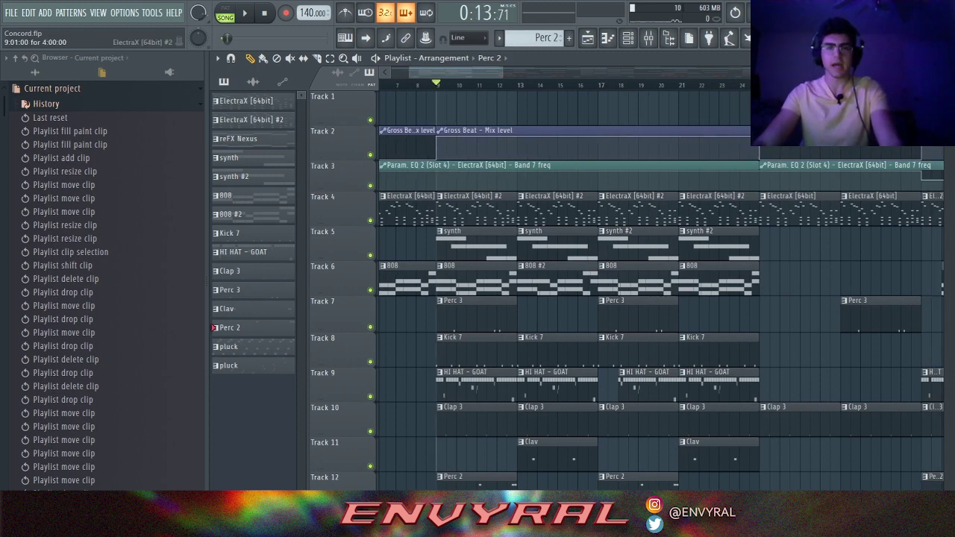
right_click(370, 220)
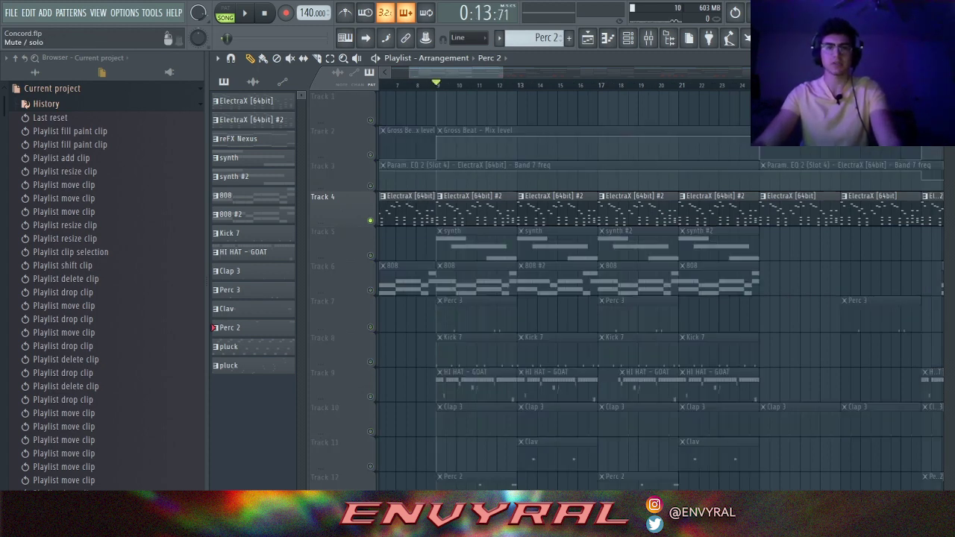
left_click(370, 155)
key("space")
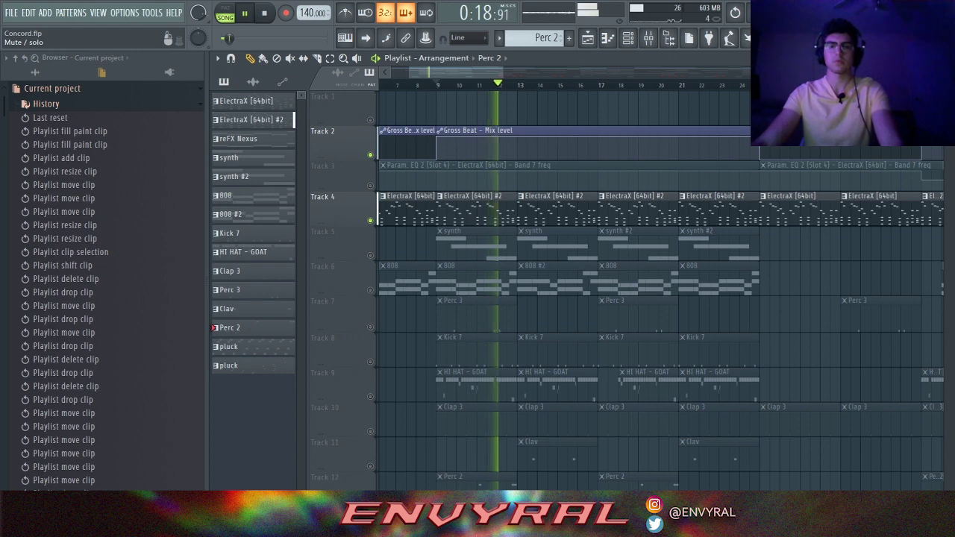
key("space")
left_click(370, 155)
right_click(370, 220)
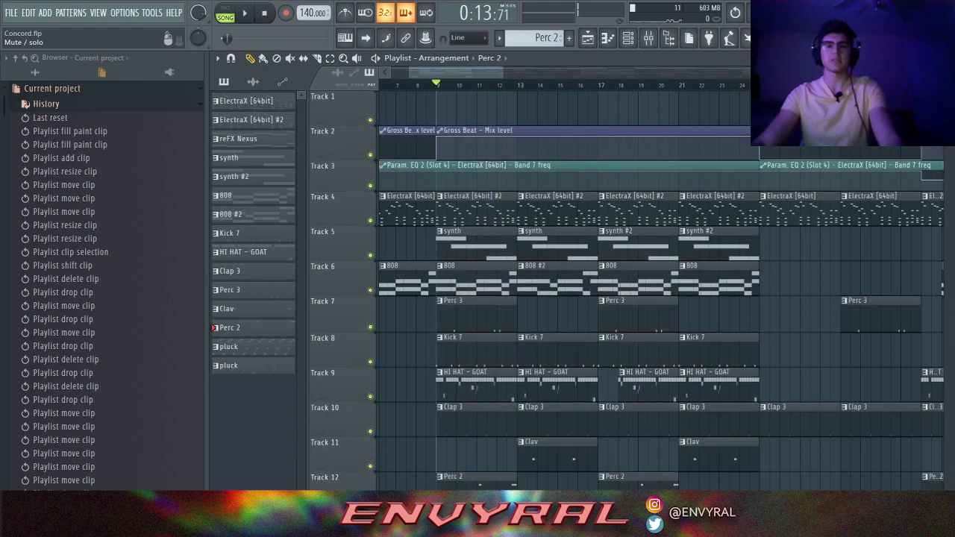
Step: Solo the synth on Track 5, add Track 4 and the Gross Beat automation on Track 2, and play from bar 9
left_click_drag(501, 73, 489, 72)
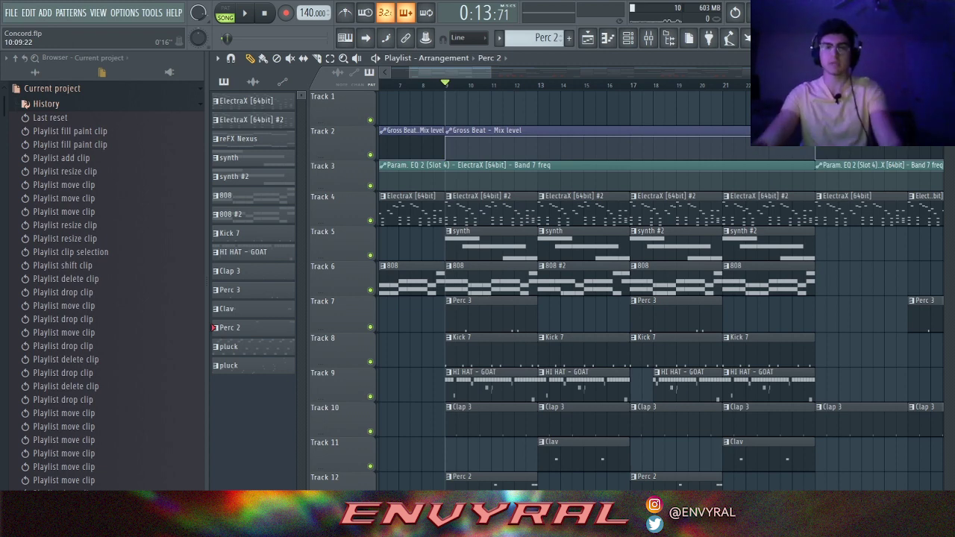
left_click_drag(490, 73, 507, 72)
scroll(409, 248, "down", 1)
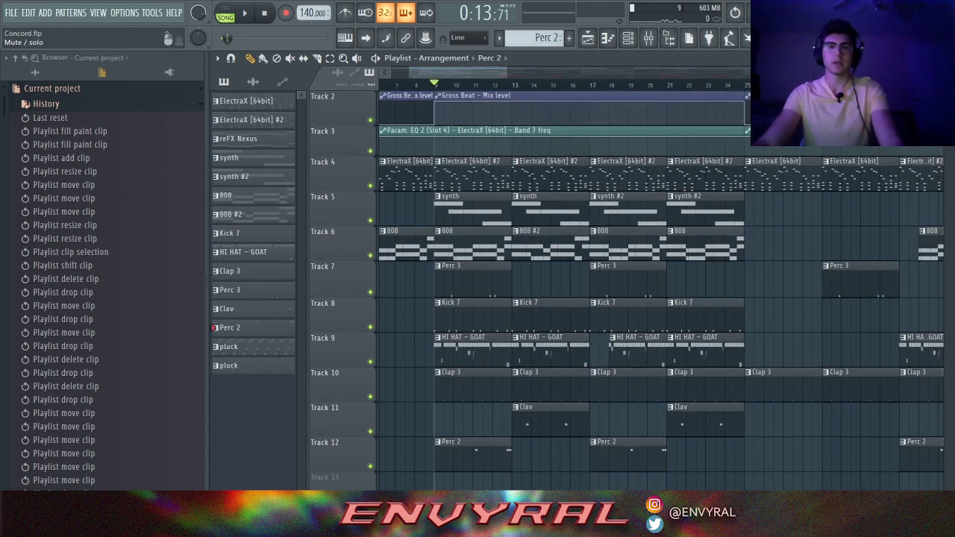
right_click(370, 221)
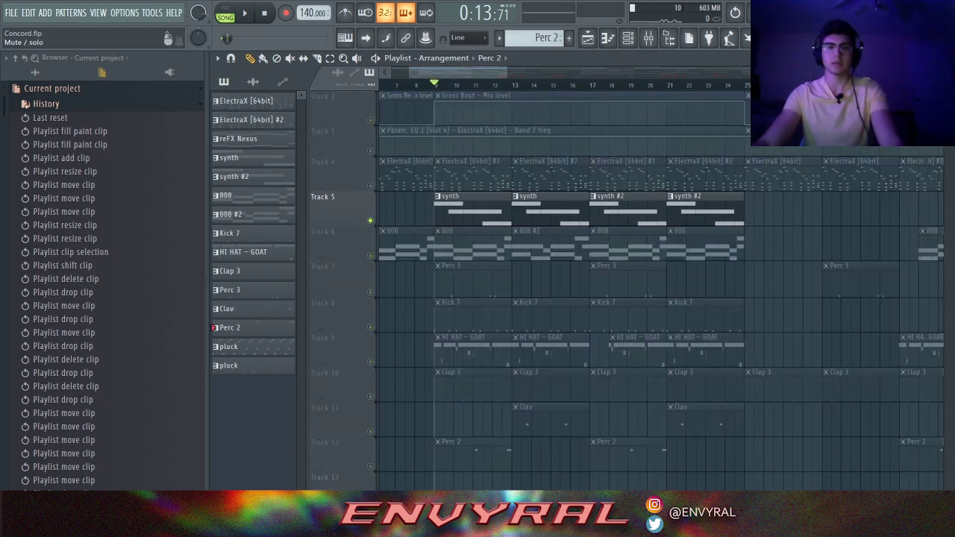
left_click(370, 186)
left_click(370, 120)
key("space")
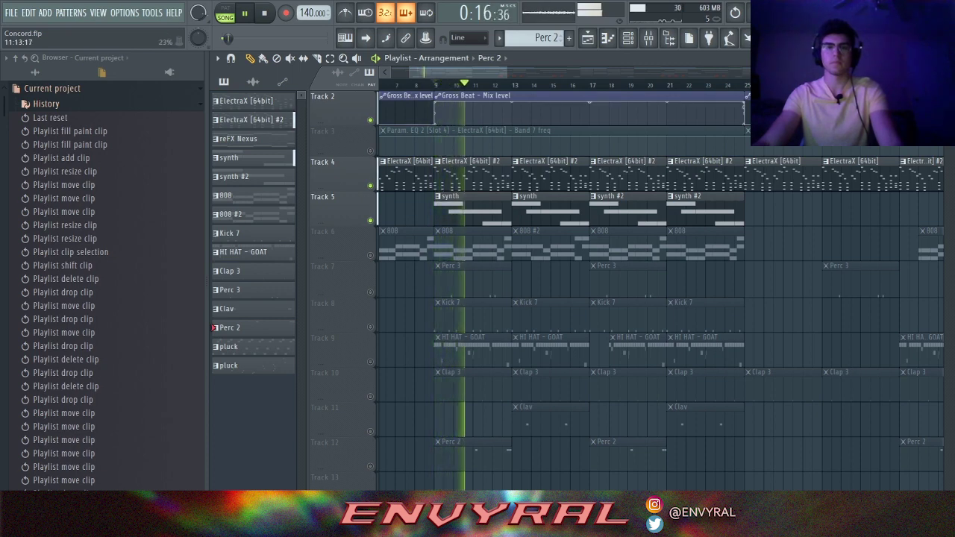
Step: Re-enable all tracks during playback and listen to the full mix before stopping
right_click(370, 221)
right_click(370, 220)
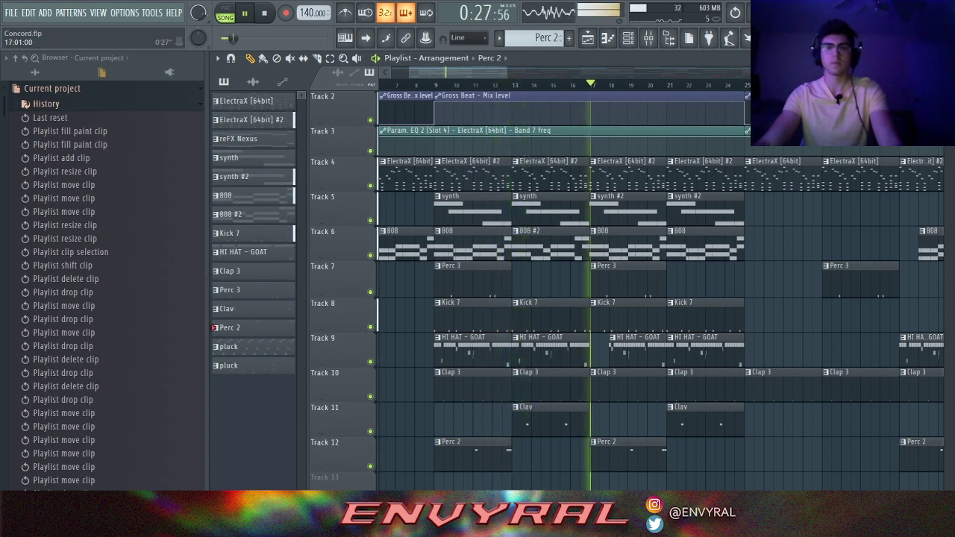
key("space")
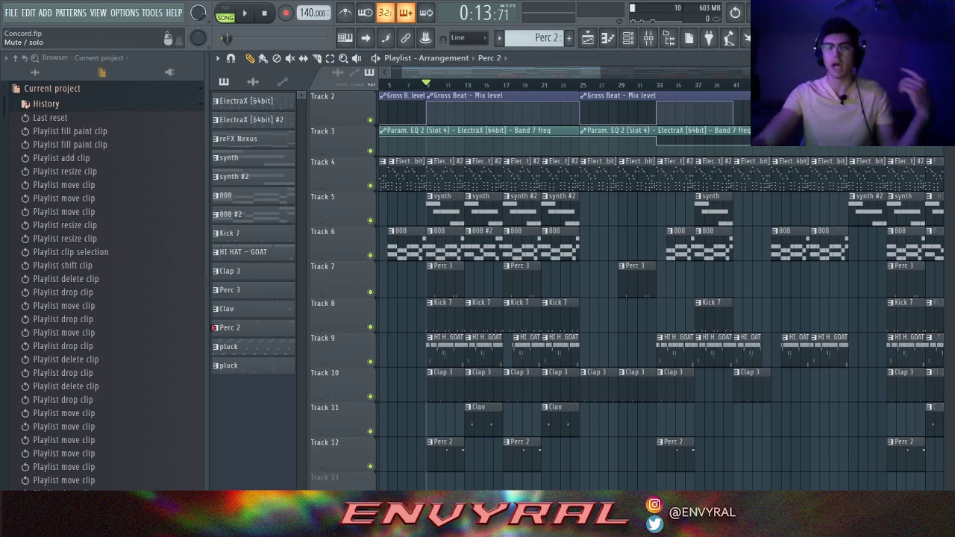
Step: Review the tracks of the arrangement and play the section from bar 25, where the reFX Nexus clips on Track 1 enter
scroll(478, 186, "down", 2)
scroll(477, 186, "up", 2)
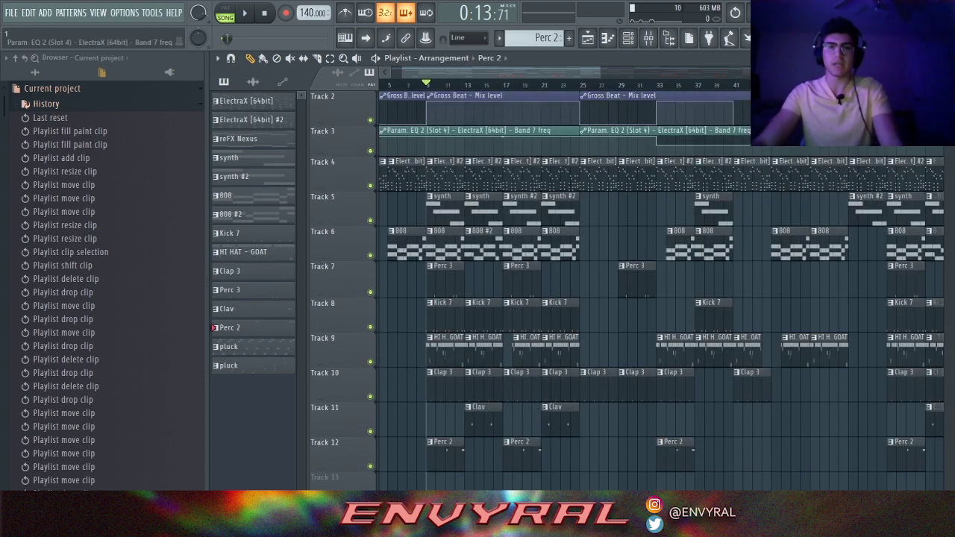
scroll(657, 298, "down", 3)
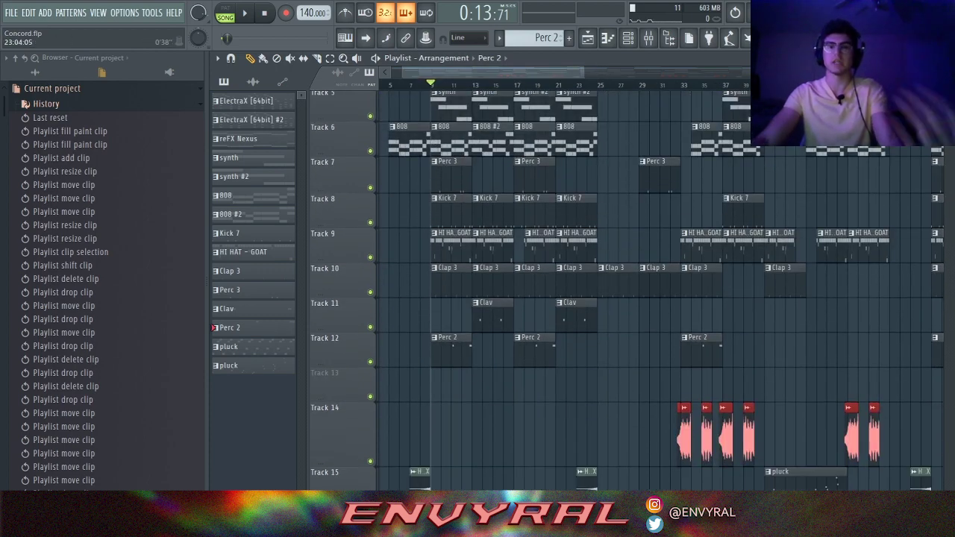
scroll(522, 142, "down", 3)
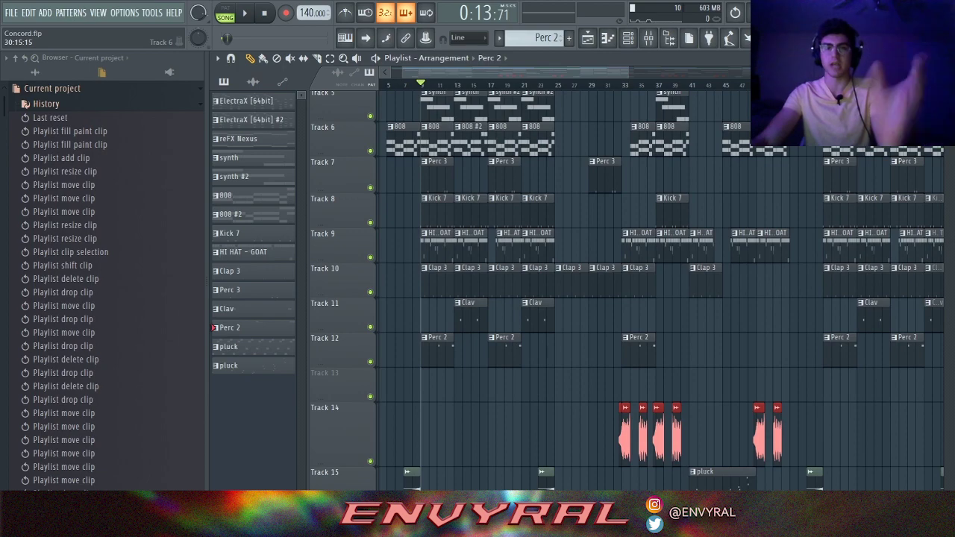
scroll(656, 291, "up", 4)
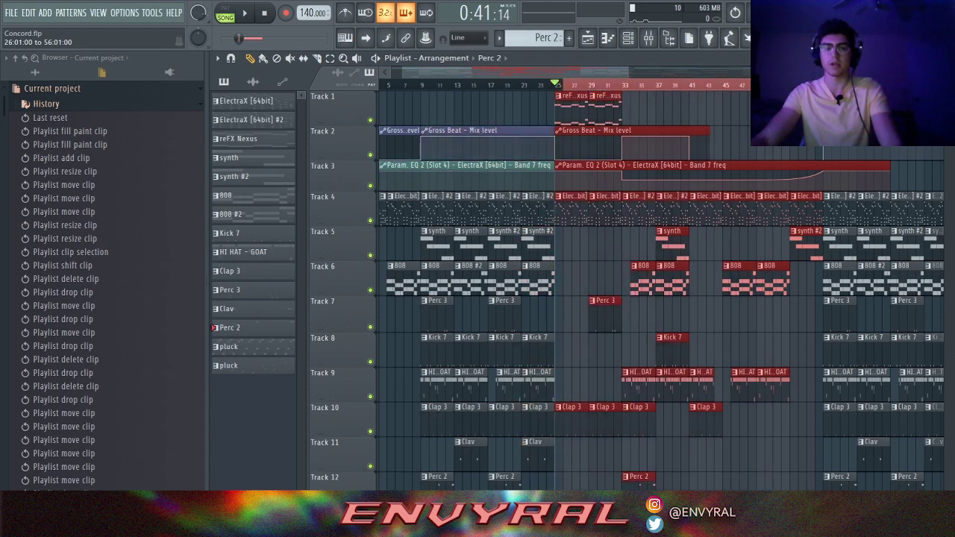
left_click_drag(628, 73, 571, 73)
key("space")
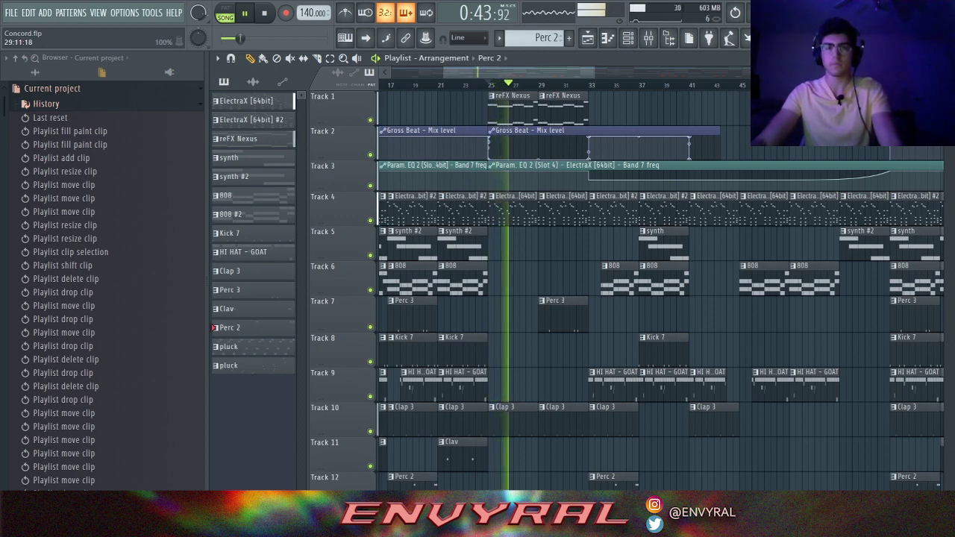
scroll(508, 181, "down", 4)
scroll(507, 181, "up", 4)
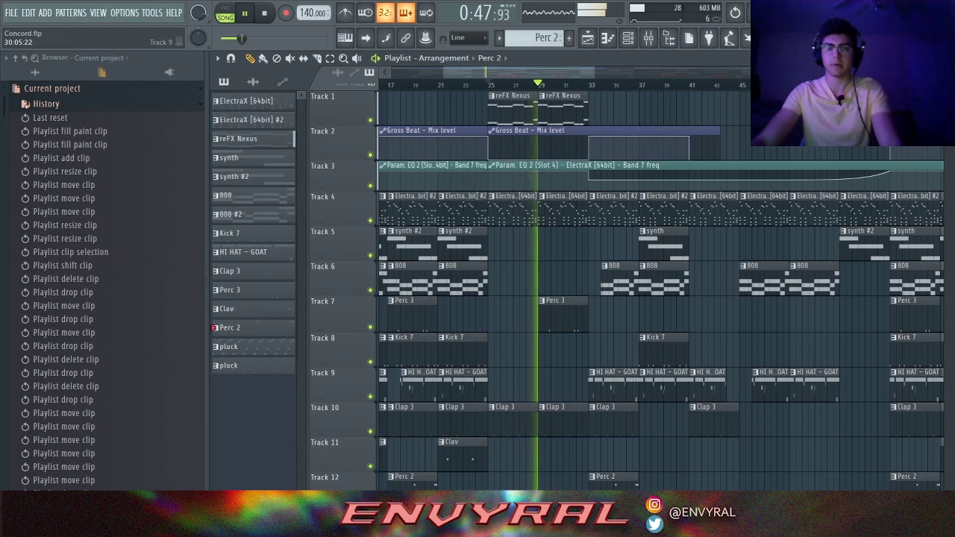
scroll(627, 291, "down", 7)
scroll(626, 291, "up", 7)
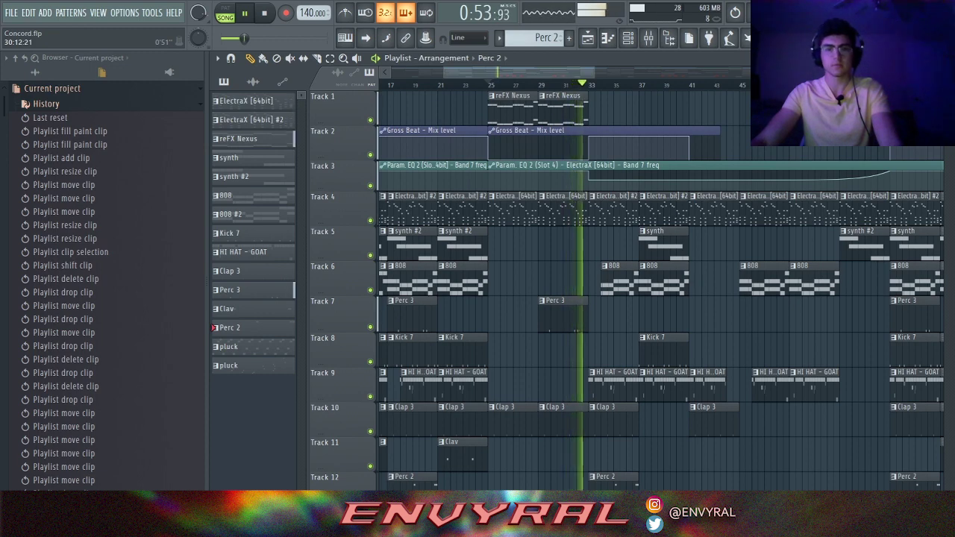
Step: Solo the audio clips on Track 14, play them from bar 32, and re-enable all tracks
scroll(660, 291, "down", 4)
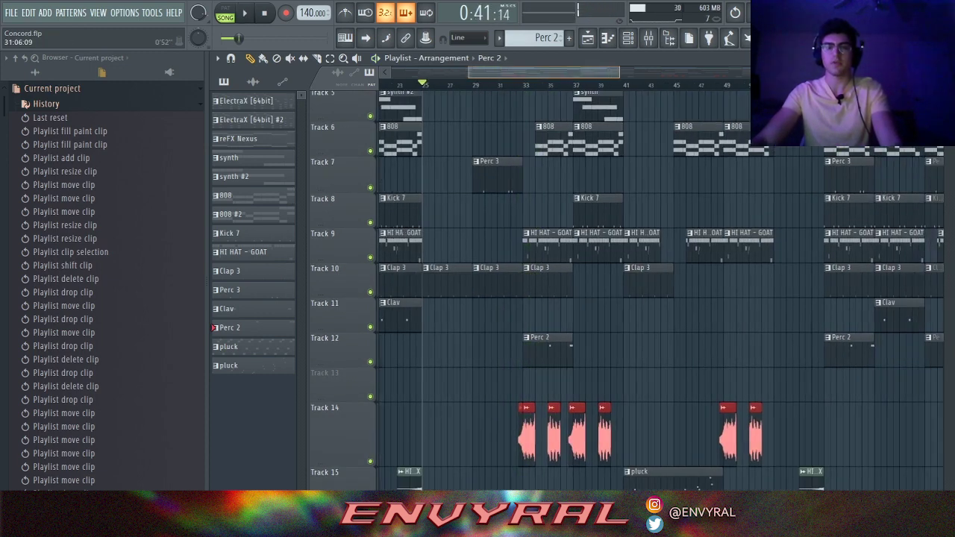
scroll(660, 291, "down", 4)
right_click(370, 322)
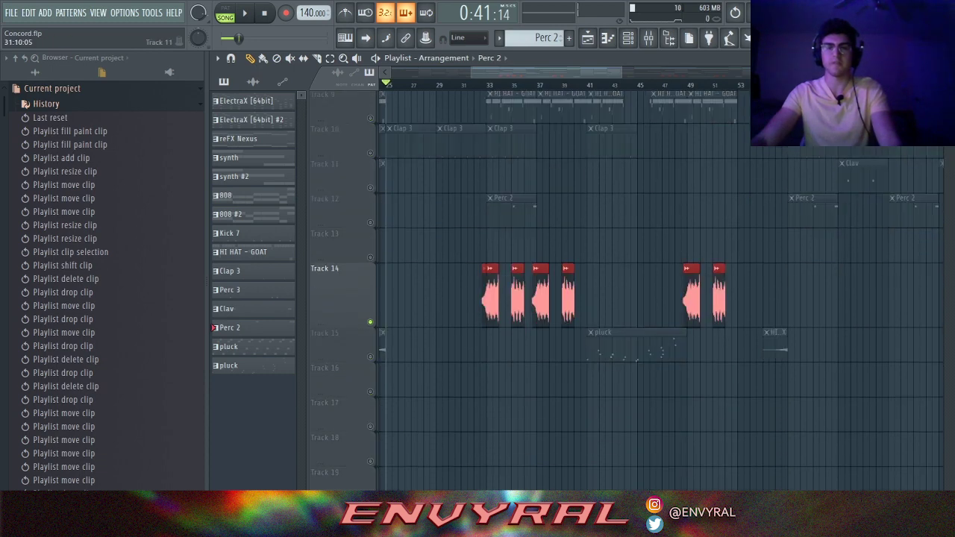
left_click(476, 85)
key("space")
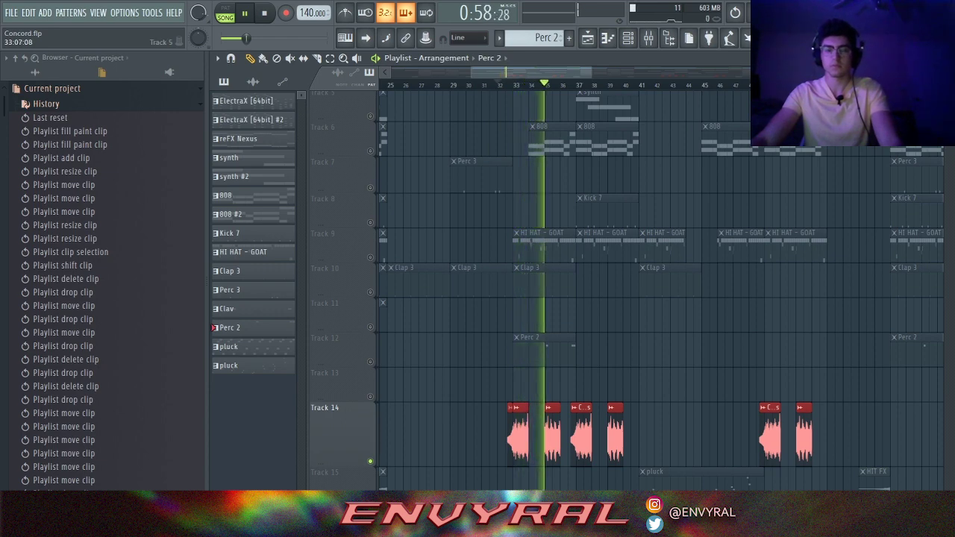
key("space")
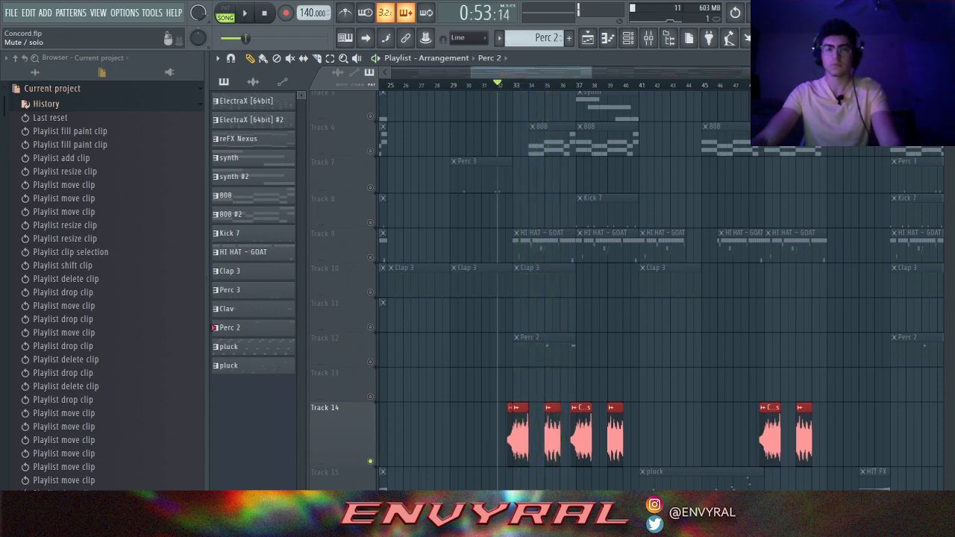
right_click(370, 461)
Step: Play the full arrangement from bar 33, following the 808, hi-hat and Track 14 audio clips, and stop the playback
scroll(477, 212, "up", 4)
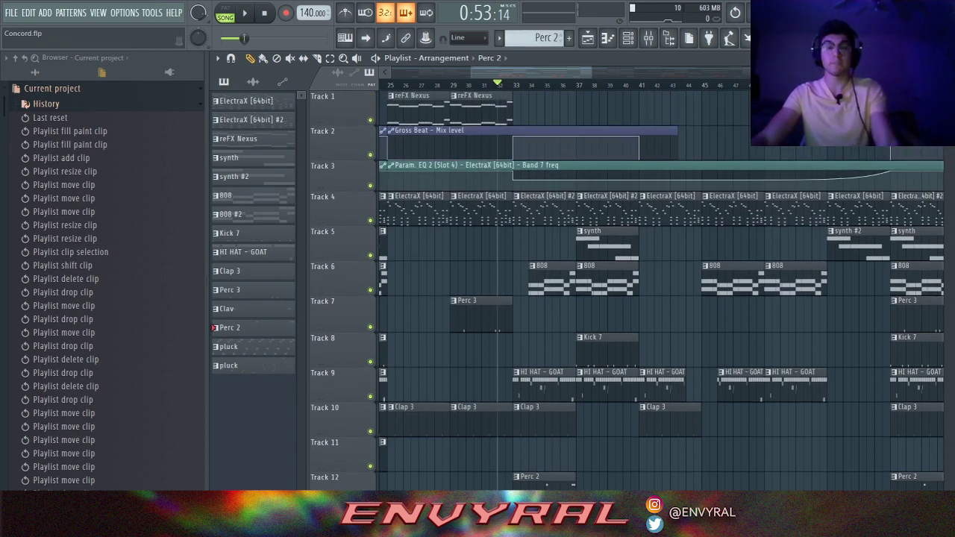
scroll(497, 142, "right", 3)
scroll(660, 284, "left", 4)
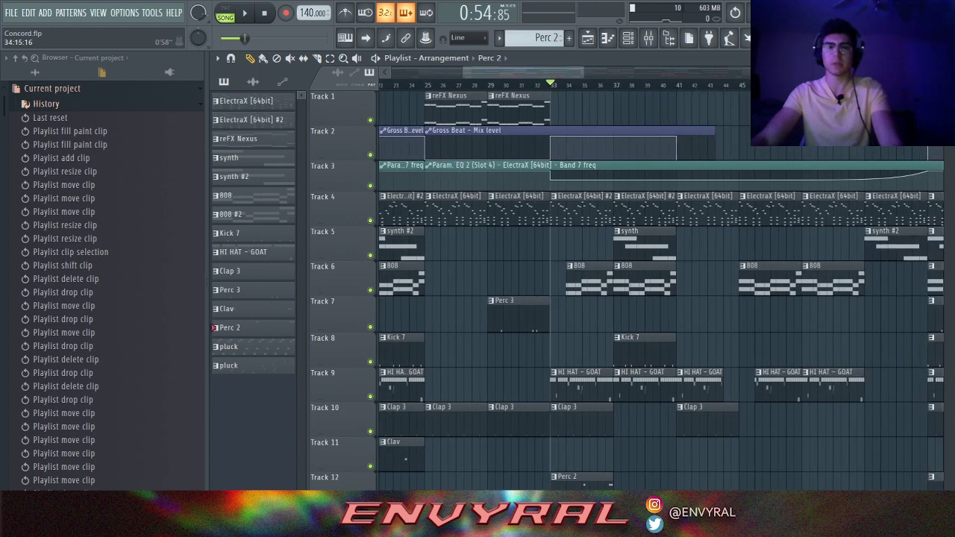
scroll(572, 317, "down", 2)
scroll(656, 291, "down", 4)
key("space")
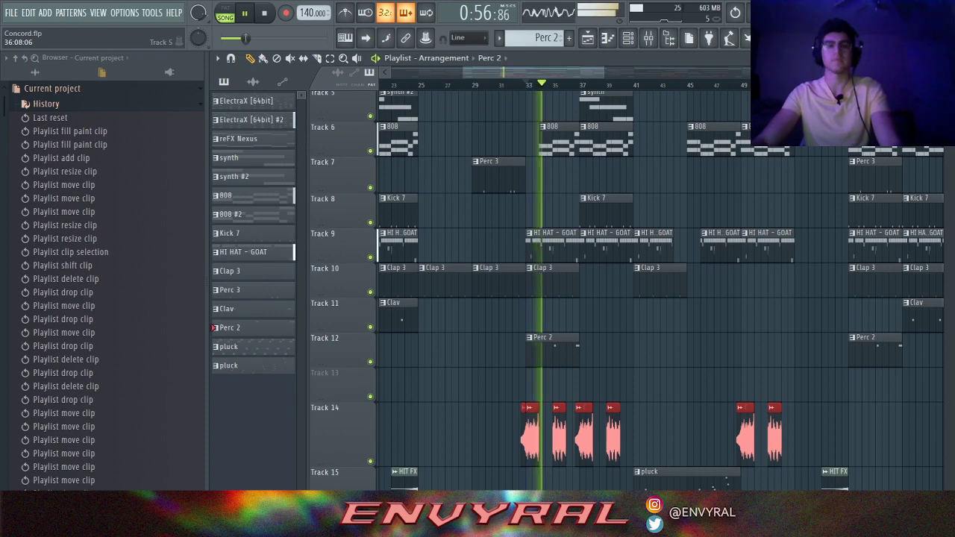
scroll(572, 291, "up", 4)
scroll(571, 291, "down", 4)
scroll(572, 291, "down", 1)
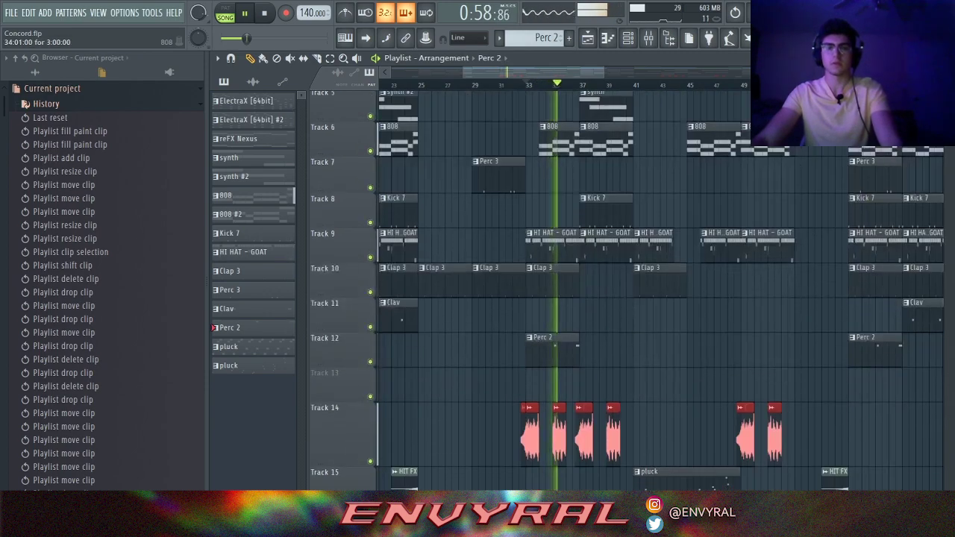
key("space")
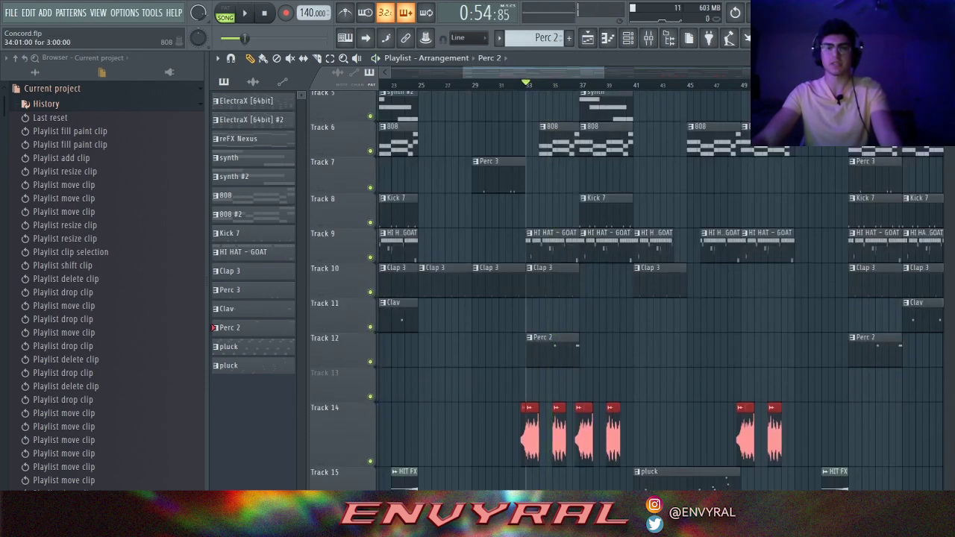
scroll(657, 291, "right", 1)
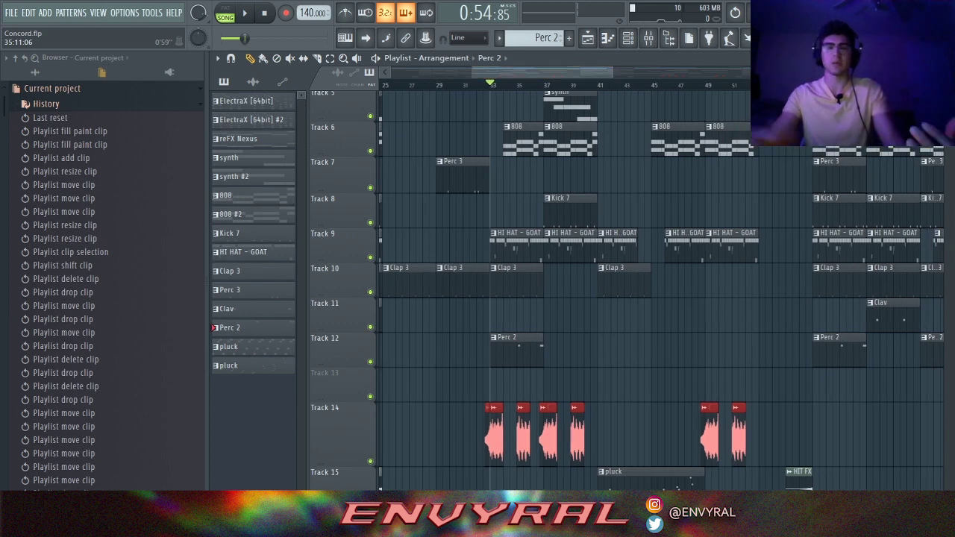
scroll(662, 291, "left", 1)
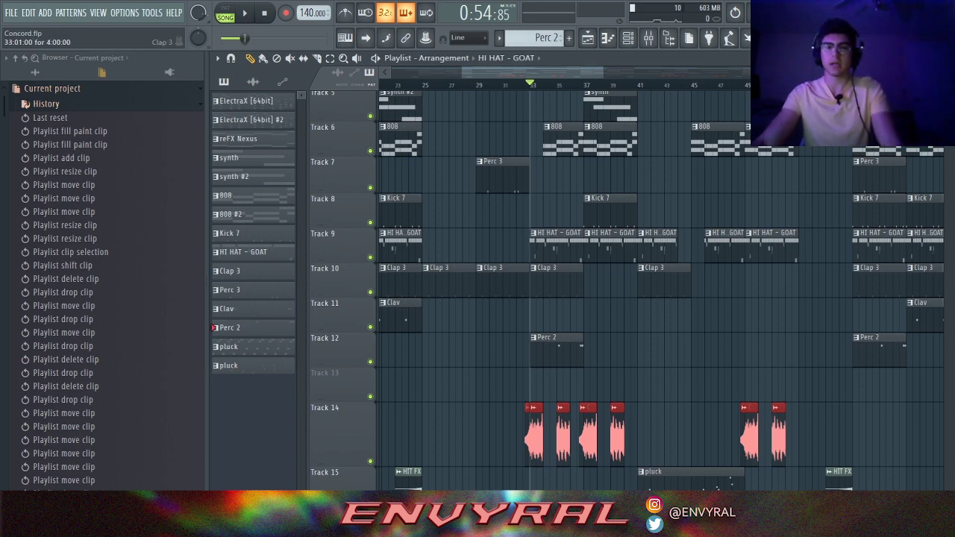
Step: Play the arrangement from bar 37, where the synth clip on Track 5 enters, and solo that track
scroll(522, 294, "up", 2)
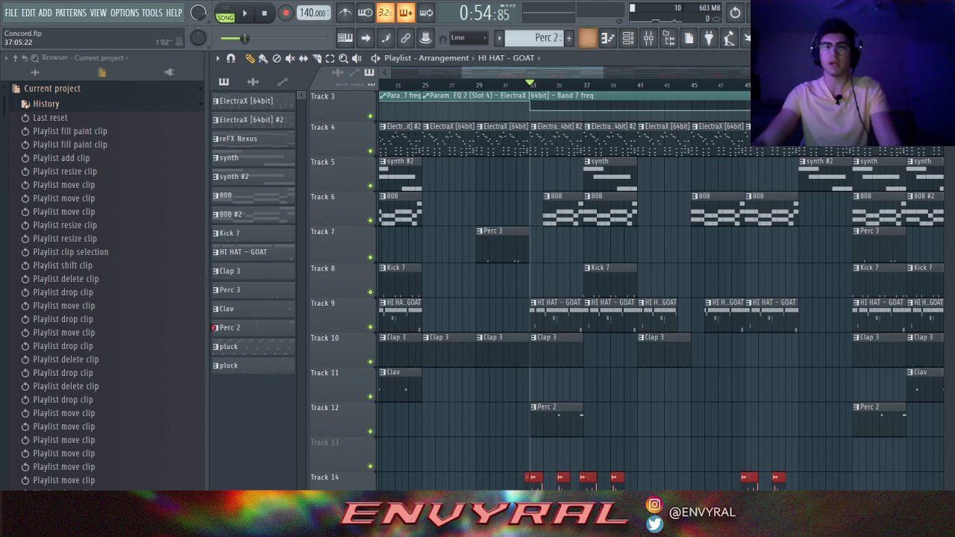
left_click(582, 84)
key("space")
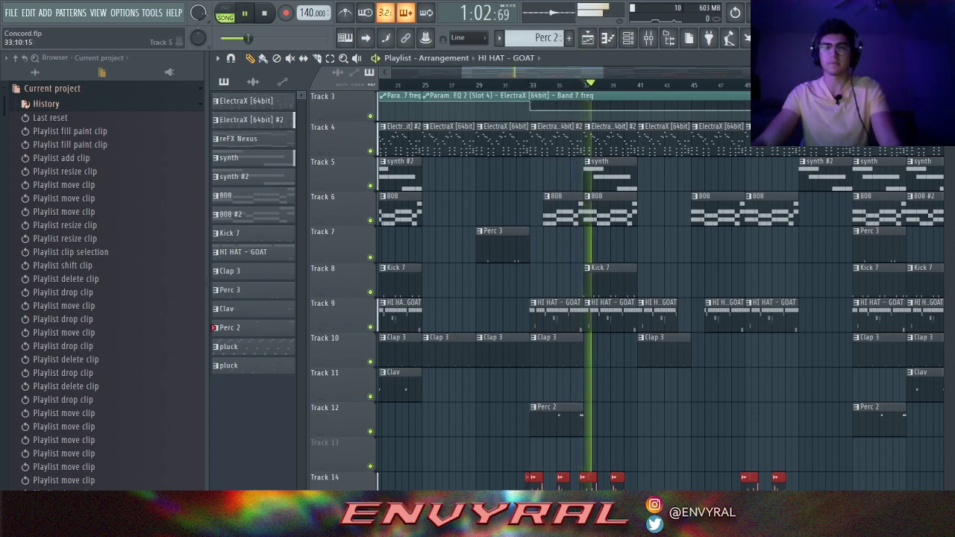
left_click(370, 185, "ctrl")
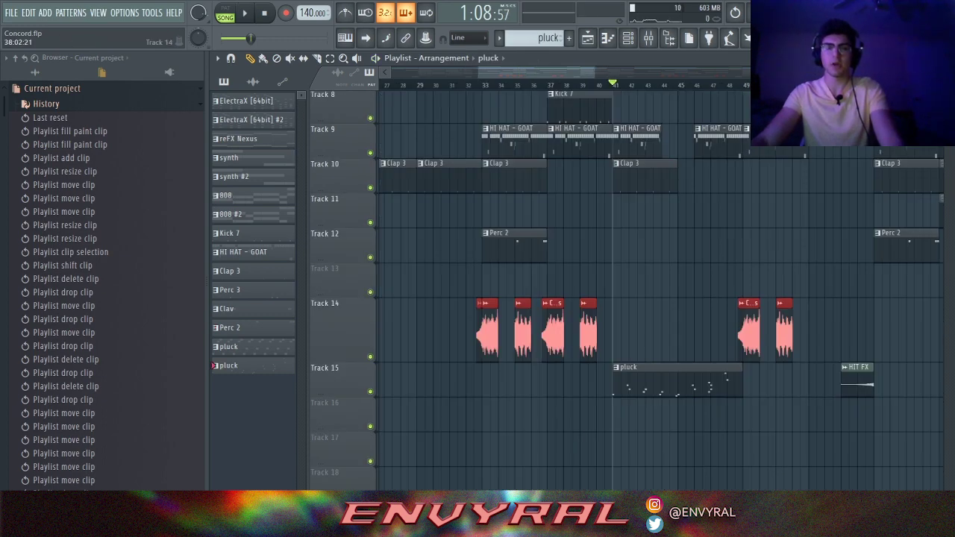
Step: Play the arrangement from bar 41, following the pluck clip on Track 15 and the hi-hat clips on Track 9, and stop the playback
key("space")
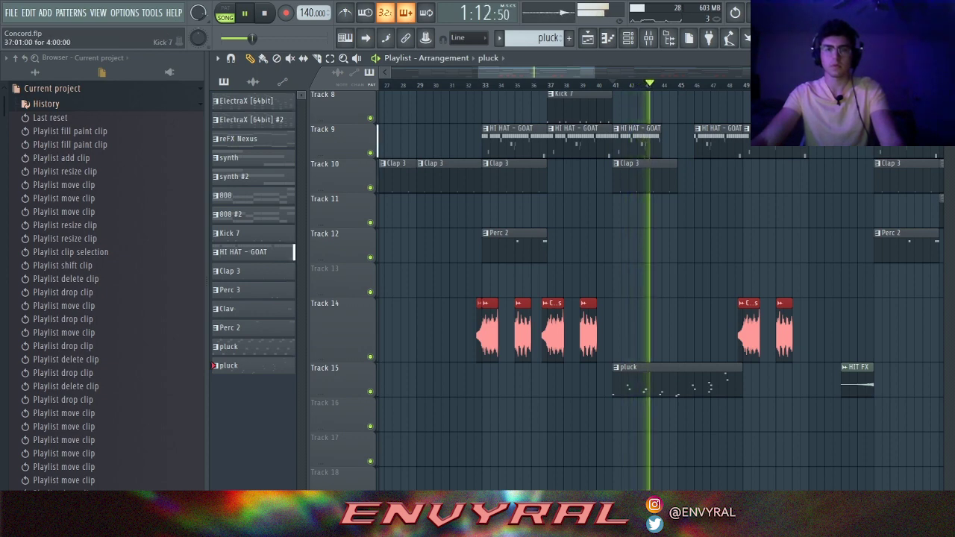
scroll(692, 280, "right", 2)
scroll(692, 280, "down", 3)
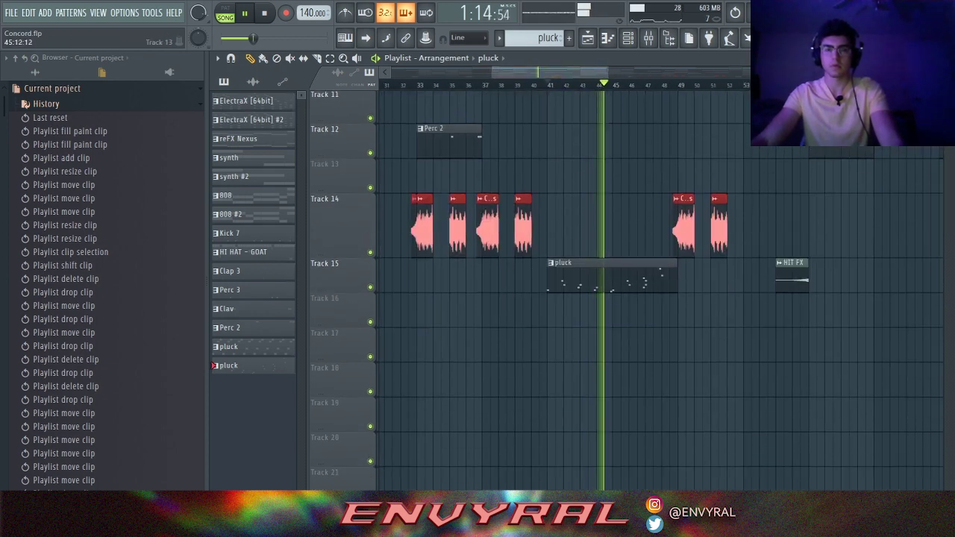
scroll(657, 291, "up", 3)
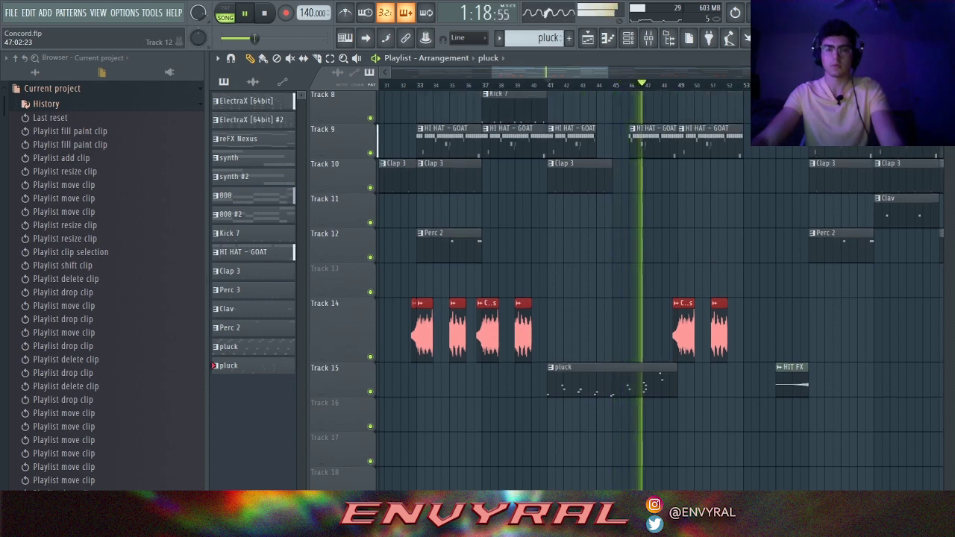
scroll(657, 291, "up", 1)
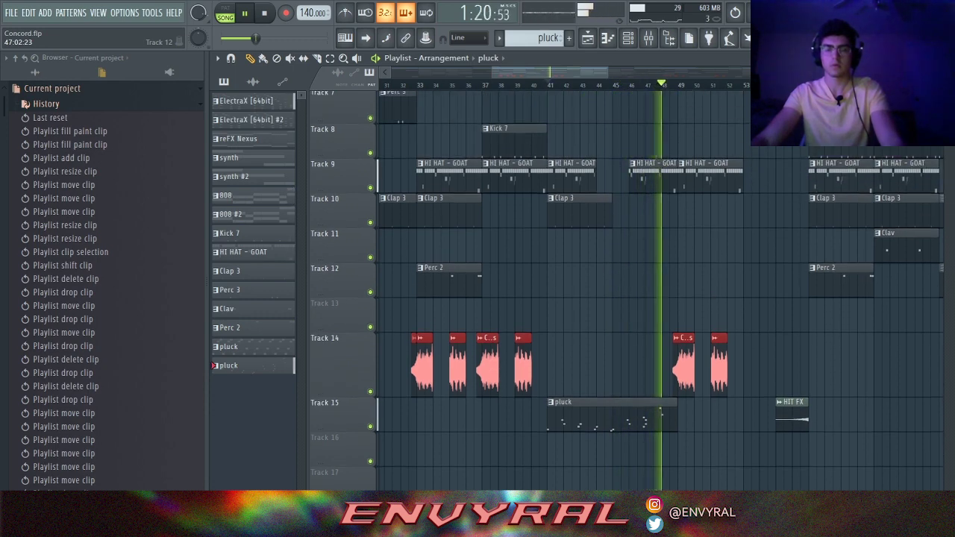
key("space")
Step: Return the playback position to bar 41 and review the hi-hat, clap, pluck and Track 14 audio clips around it
scroll(657, 290, "right", 1)
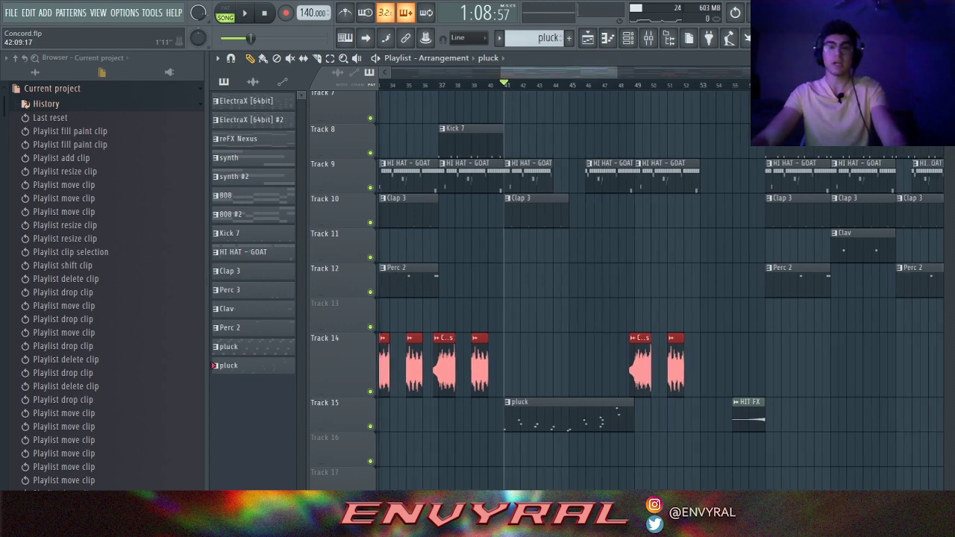
left_click_drag(617, 72, 559, 73)
scroll(660, 291, "left", 3)
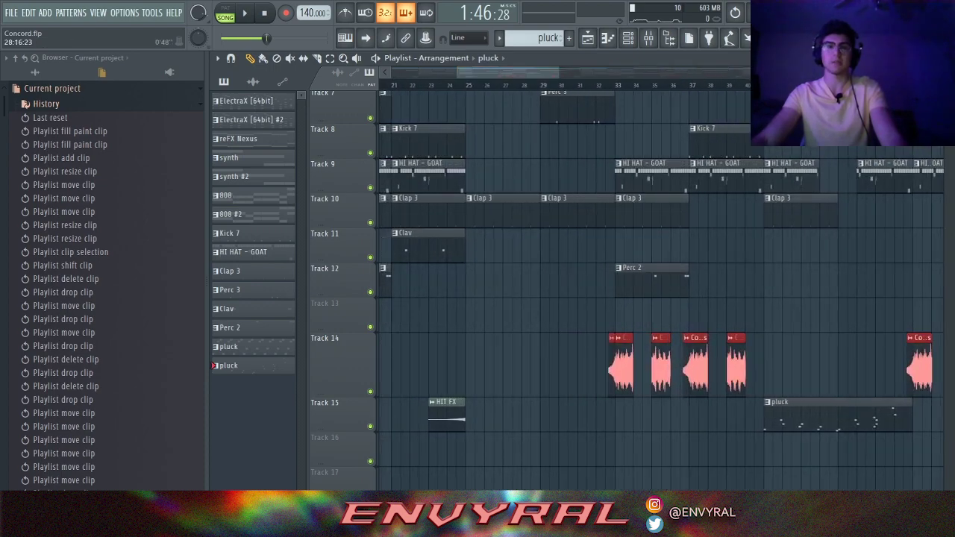
scroll(552, 291, "right", 3)
left_click(545, 85)
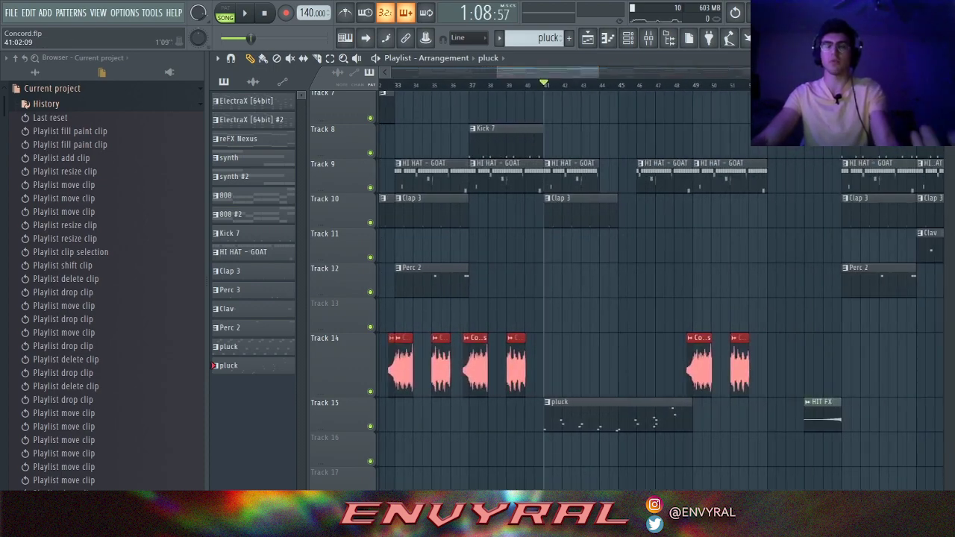
left_click_drag(599, 72, 578, 72)
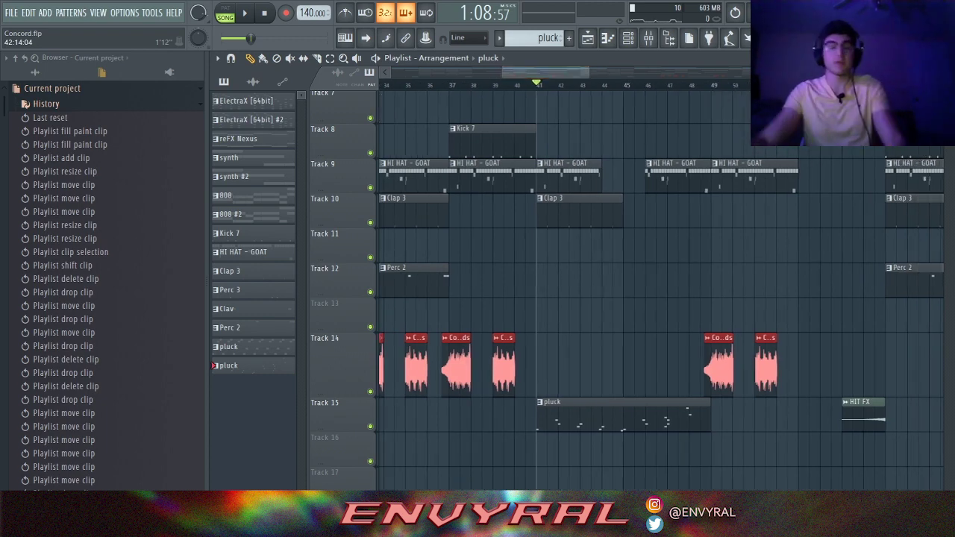
left_click_drag(589, 72, 625, 72)
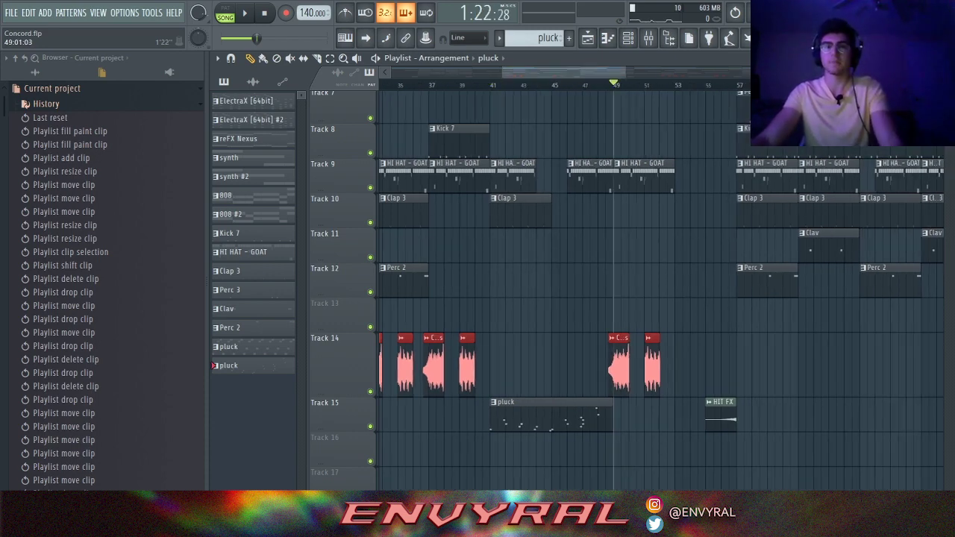
Step: Play the section from bar 53, following the reFX Nexus and synth #2 clips and the HIT FX clip on Track 15
scroll(615, 298, "up", 3)
scroll(615, 298, "down", 3)
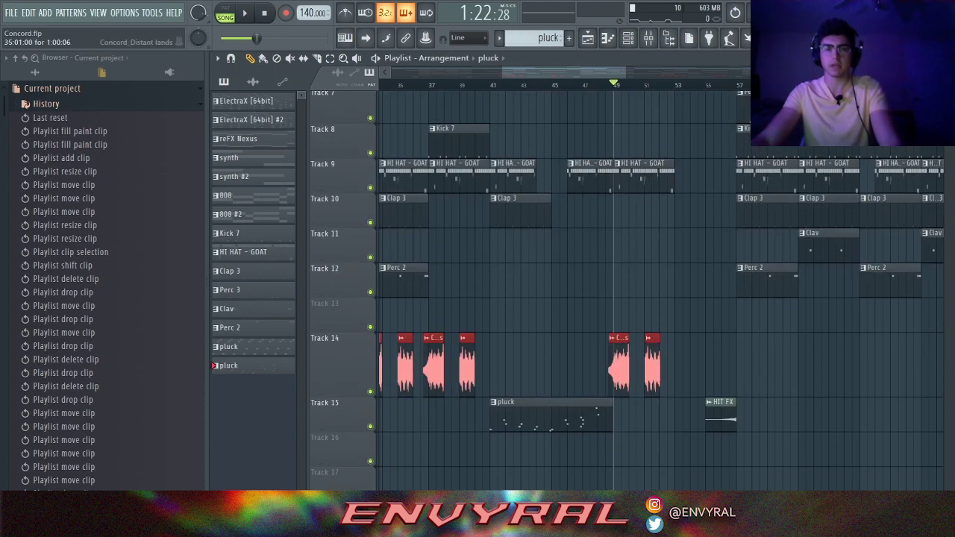
scroll(615, 298, "up", 6)
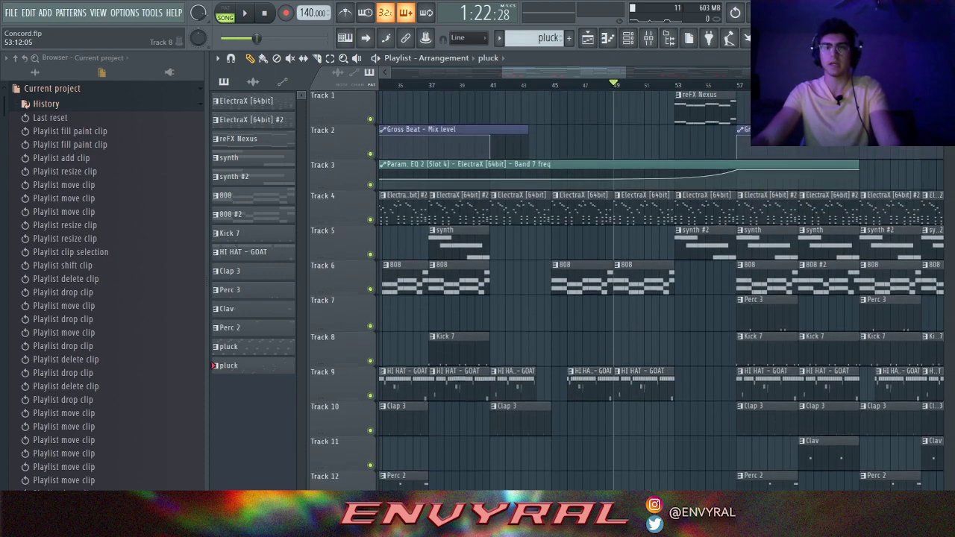
scroll(614, 299, "right", 1)
left_click(659, 84)
key("space")
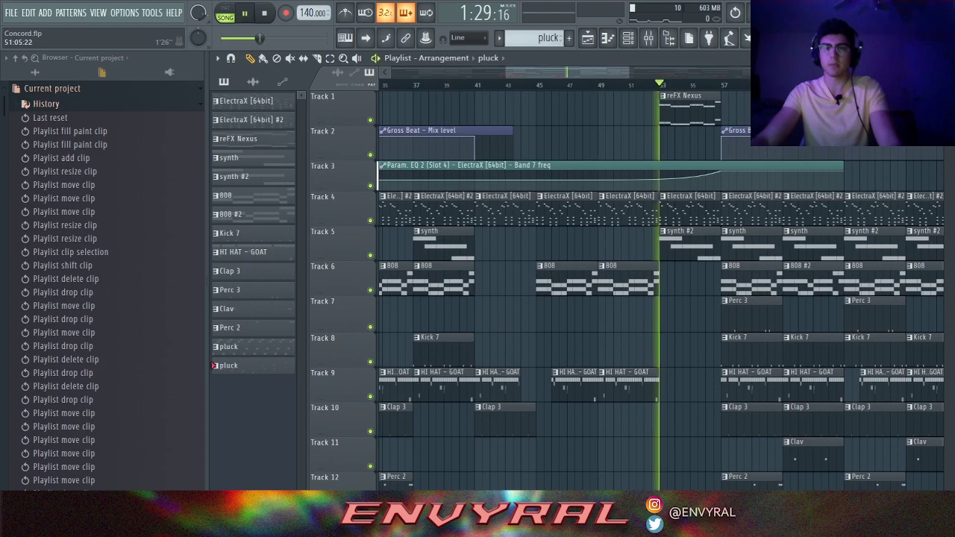
scroll(688, 346, "right", 4)
scroll(657, 329, "down", 1)
scroll(656, 298, "down", 7)
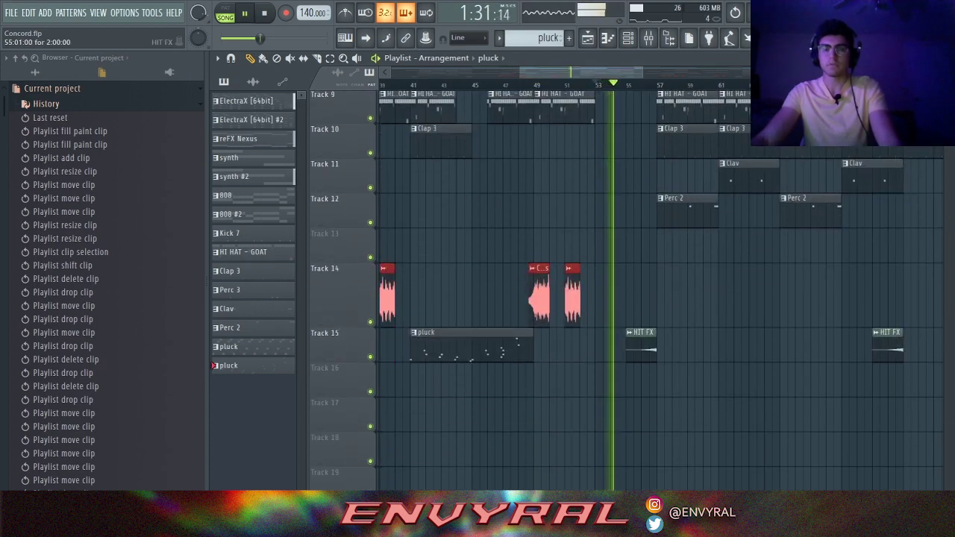
scroll(656, 298, "right", 7)
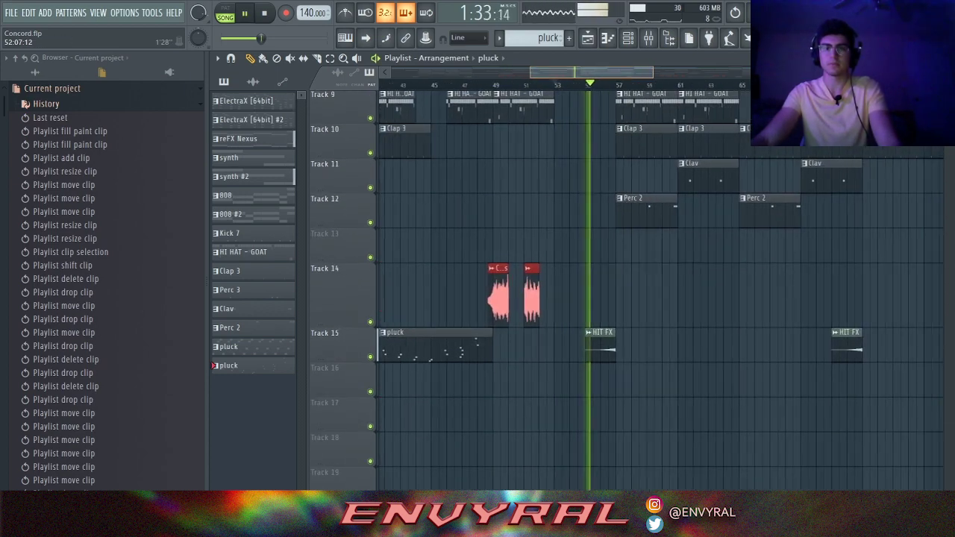
Step: Follow the playback across the tracks into the section at bar 57 and stop it
scroll(657, 299, "up", 8)
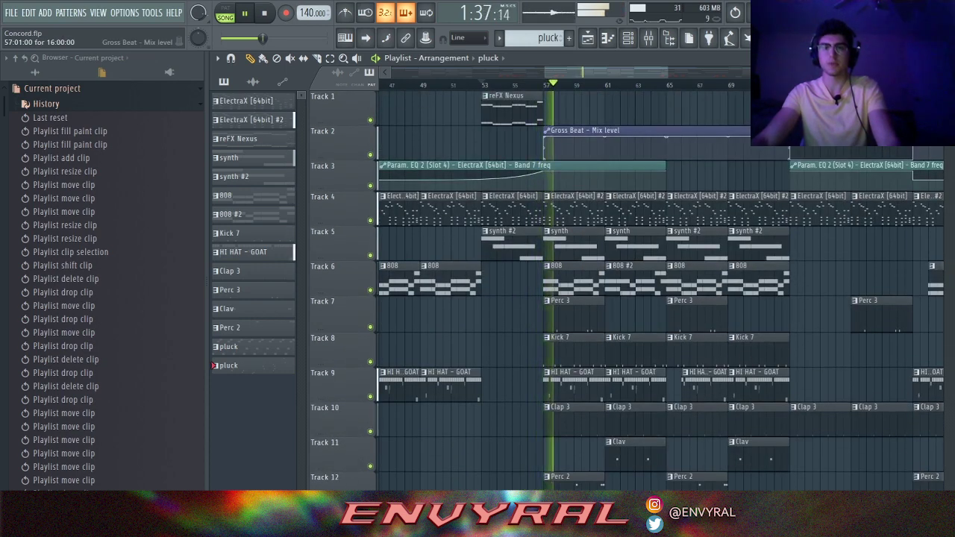
scroll(656, 299, "down", 4)
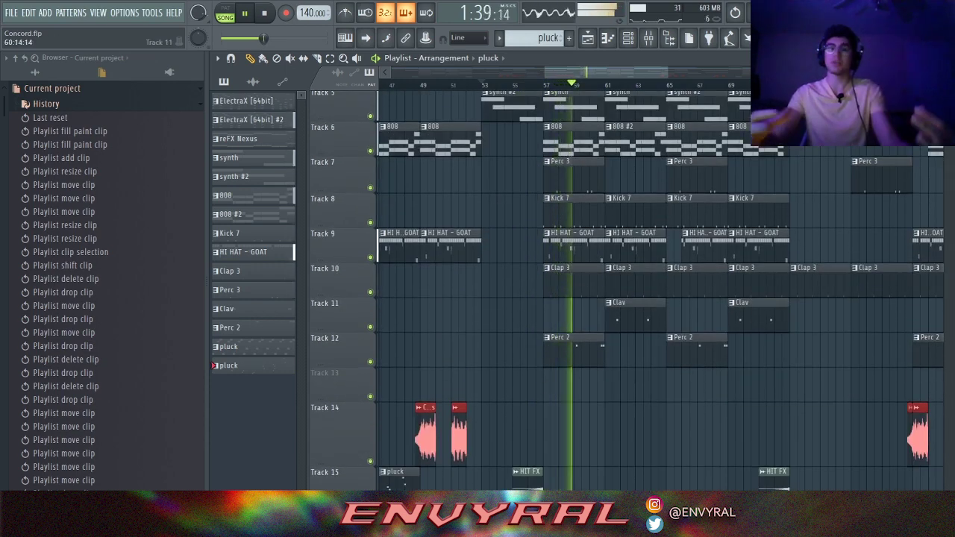
key("space")
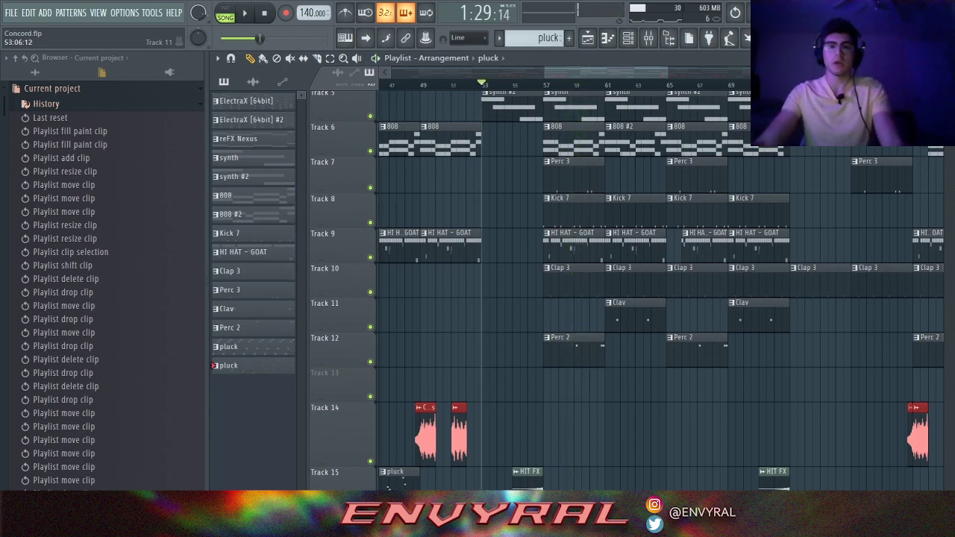
Step: Move the playback position to bar 57 and examine the clips on all tracks from there into the section at bar 73
left_click(546, 85)
scroll(556, 224, "right", 2)
scroll(560, 276, "up", 4)
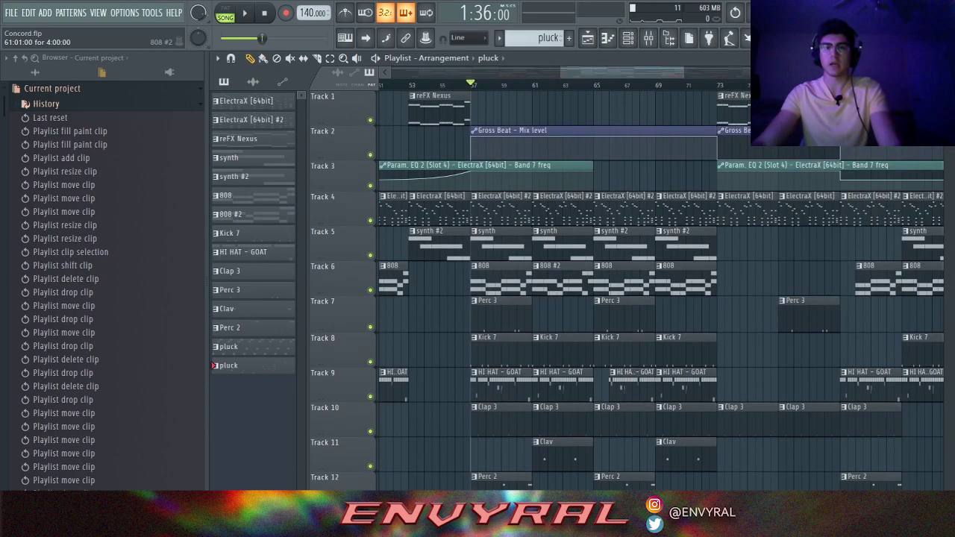
scroll(560, 276, "down", 3)
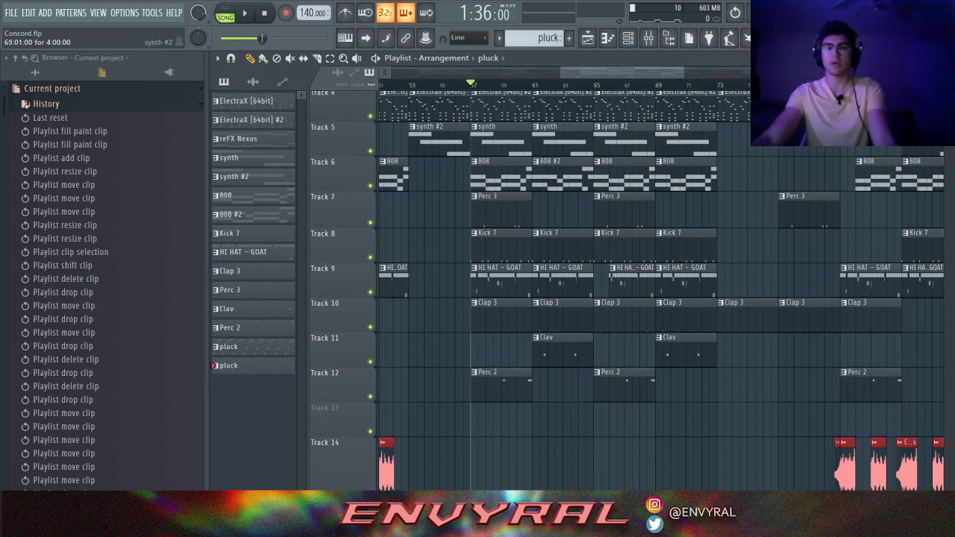
left_click_drag(683, 72, 717, 73)
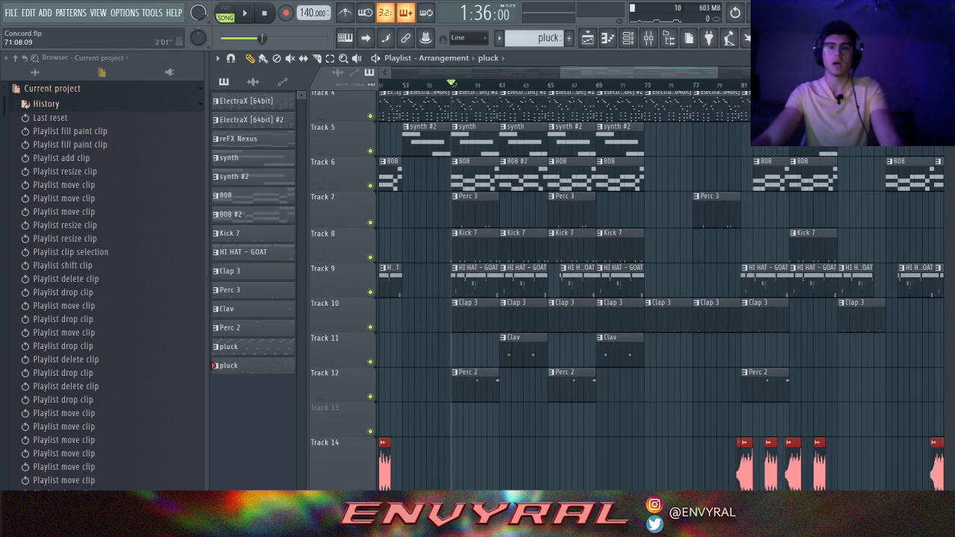
scroll(627, 112, "up", 3)
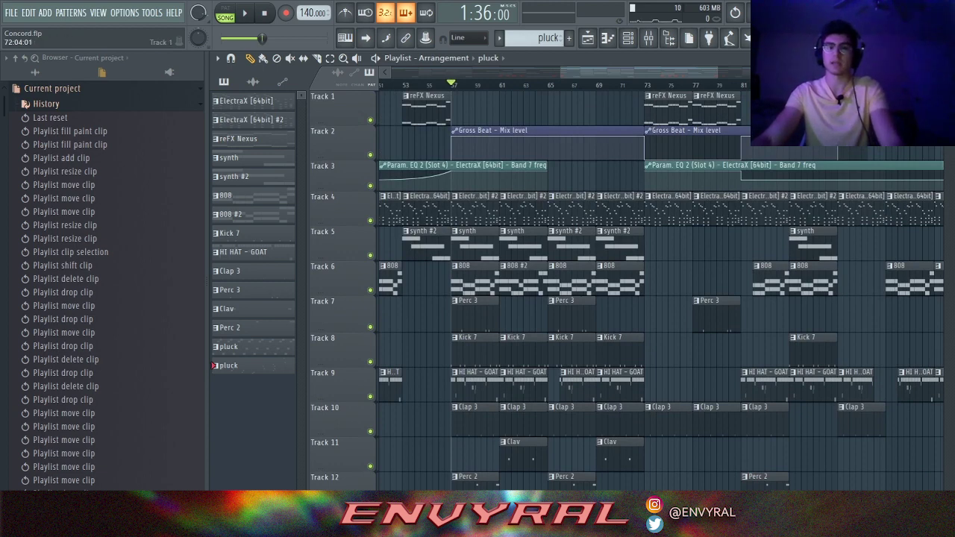
left_click_drag(717, 72, 776, 73)
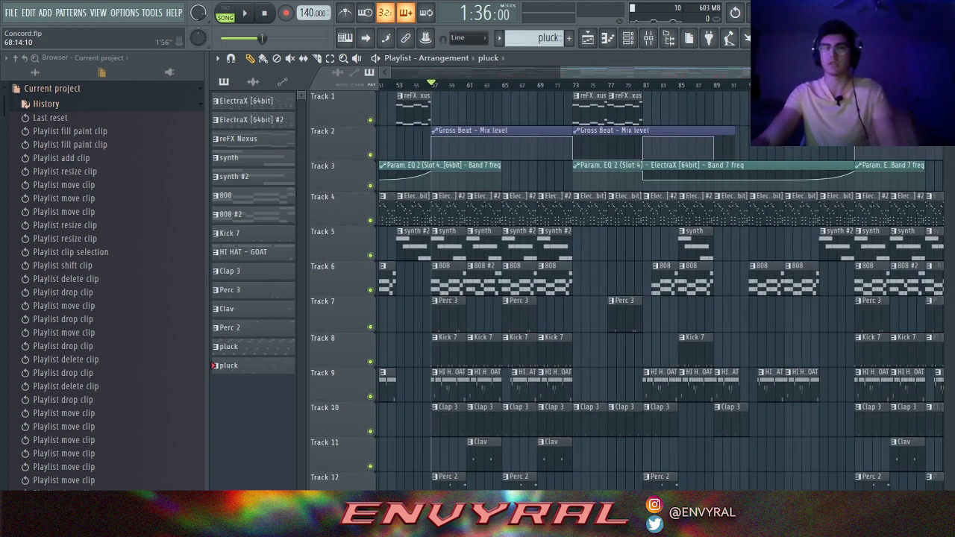
Step: Move the playback position to bar 69 and review the remaining sections through to the end of the arrangement
left_click(537, 85)
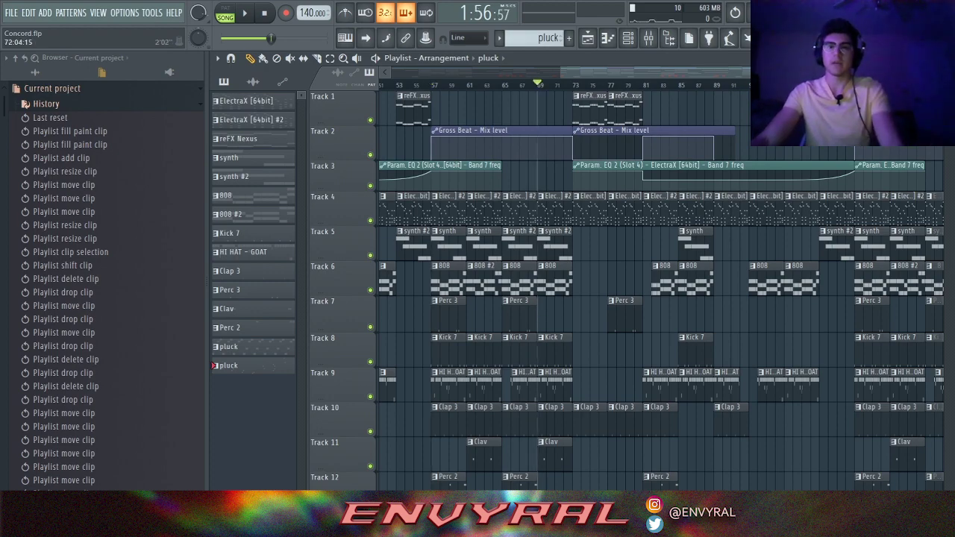
left_click_drag(775, 72, 873, 73)
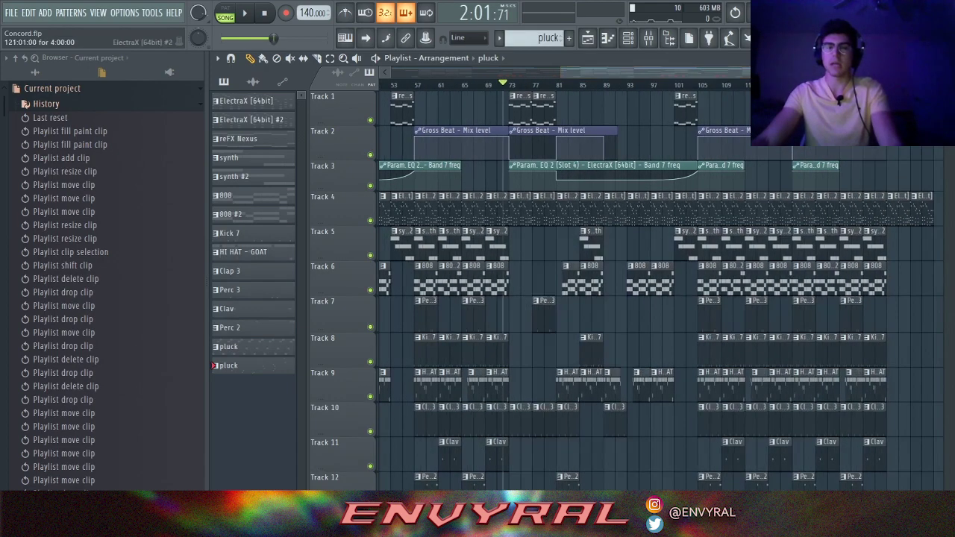
scroll(809, 134, "down", 3)
left_click_drag(808, 72, 872, 72)
scroll(698, 141, "up", 3)
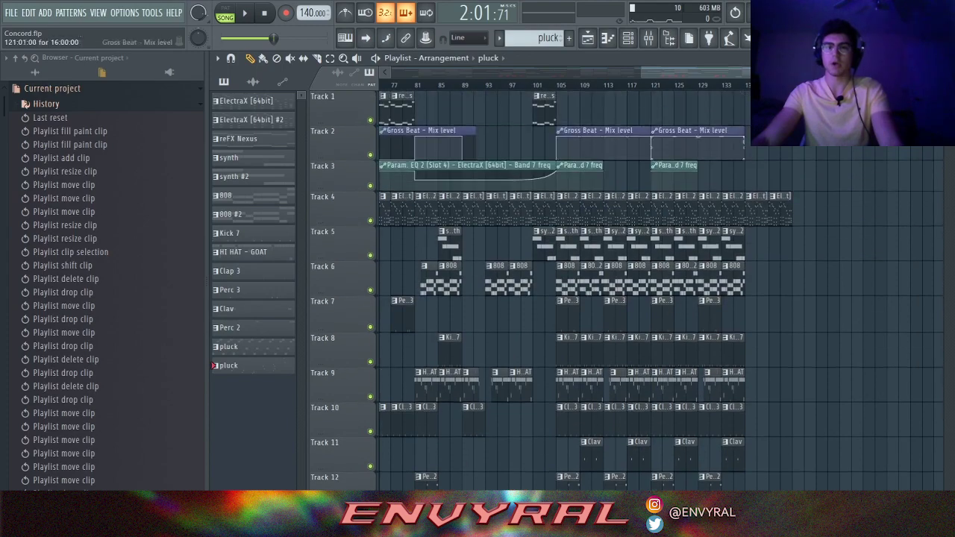
Step: Play the outro from bar 137, where only the ElectraX clips on Track 4 continue, and look over the tracks
left_click(745, 84)
key("space")
scroll(773, 179, "down", 6)
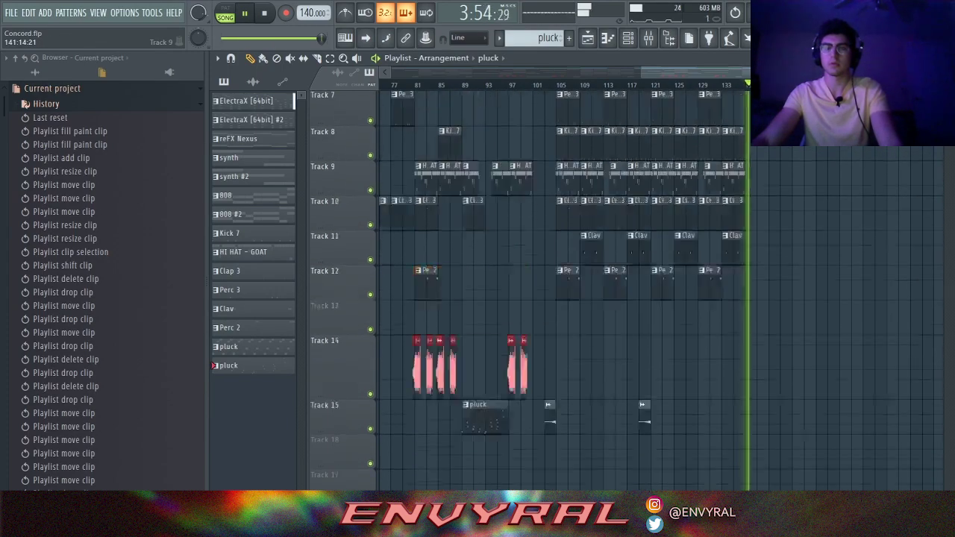
scroll(774, 179, "up", 6)
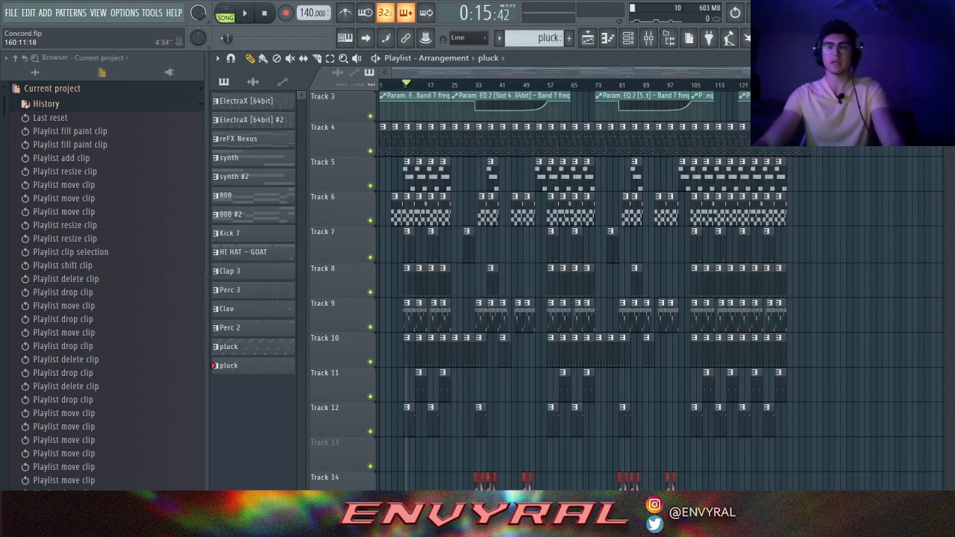
Step: Examine the first half of the arrangement across its tracks, from the opening bars to the section at bar 57
left_click_drag(935, 73, 685, 73)
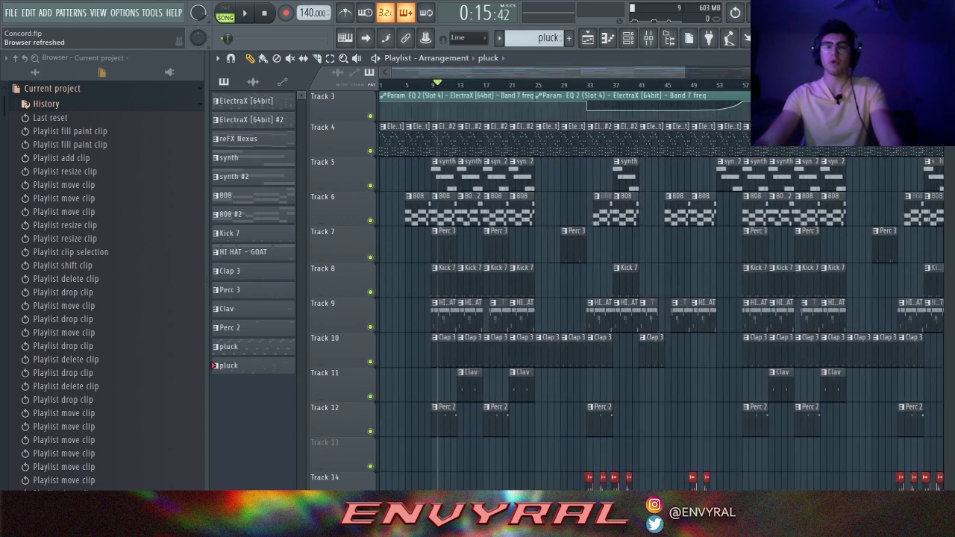
scroll(551, 108, "right", 3)
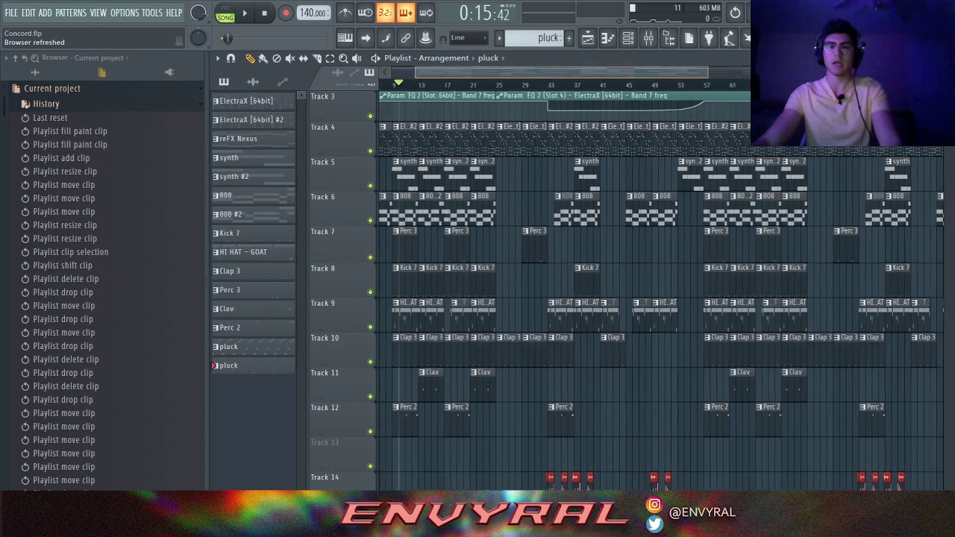
scroll(551, 108, "down", 4)
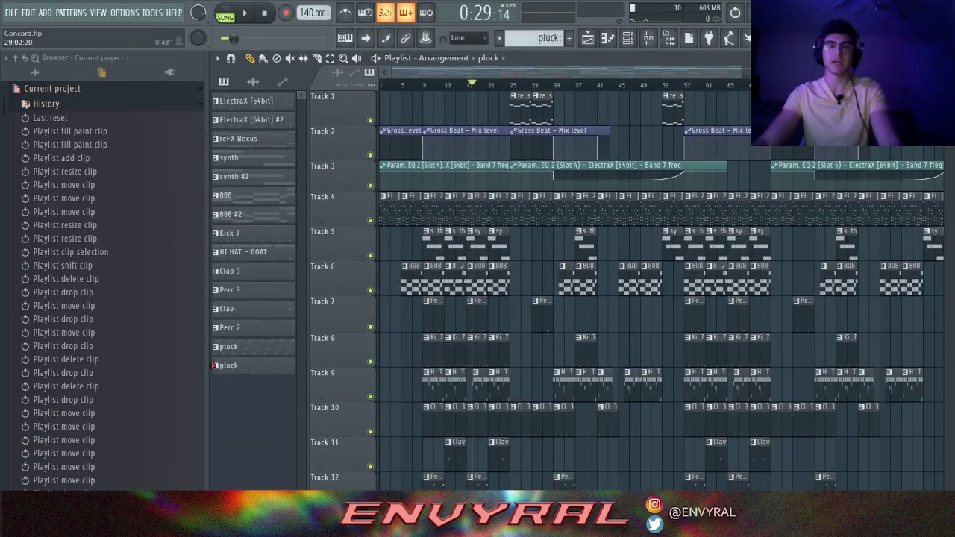
left_click_drag(741, 72, 625, 72)
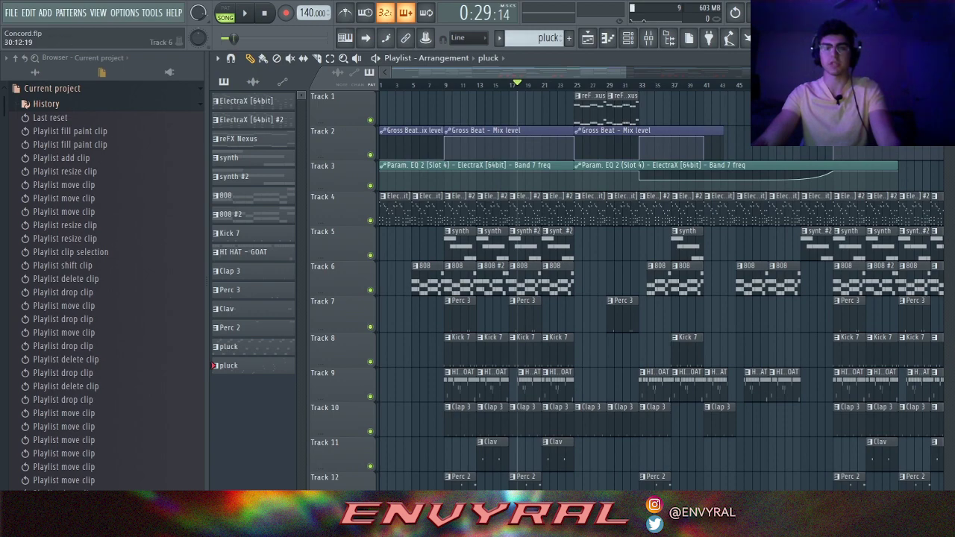
scroll(579, 317, "right", 2)
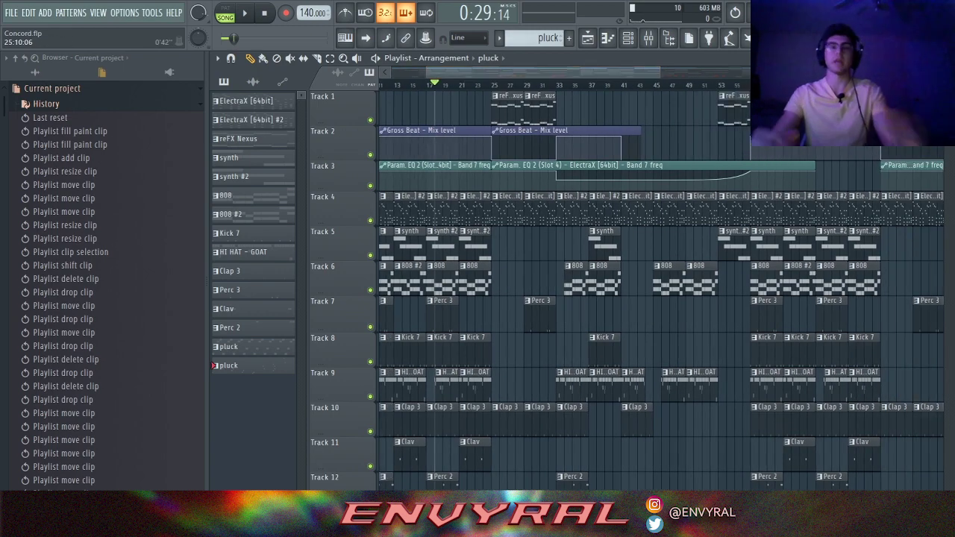
scroll(535, 283, "down", 3)
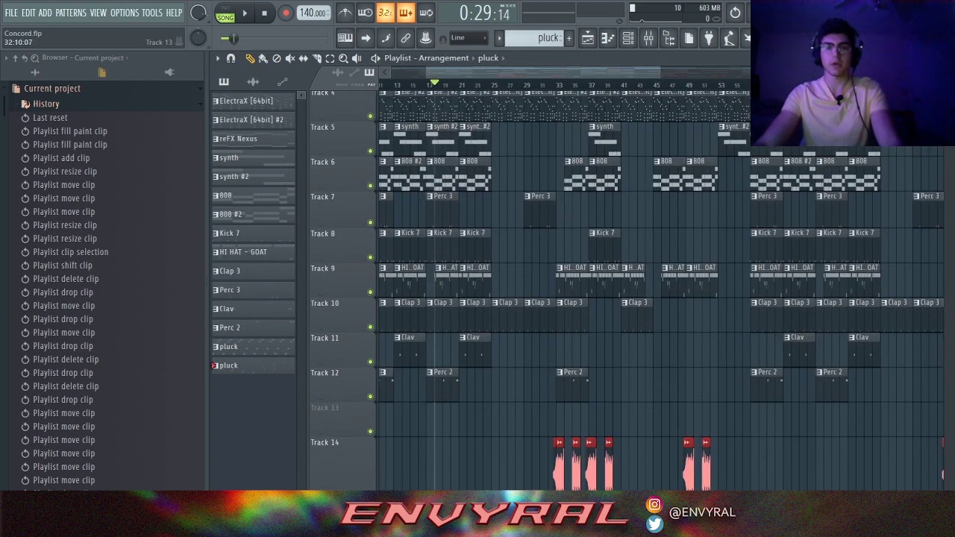
scroll(535, 283, "up", 3)
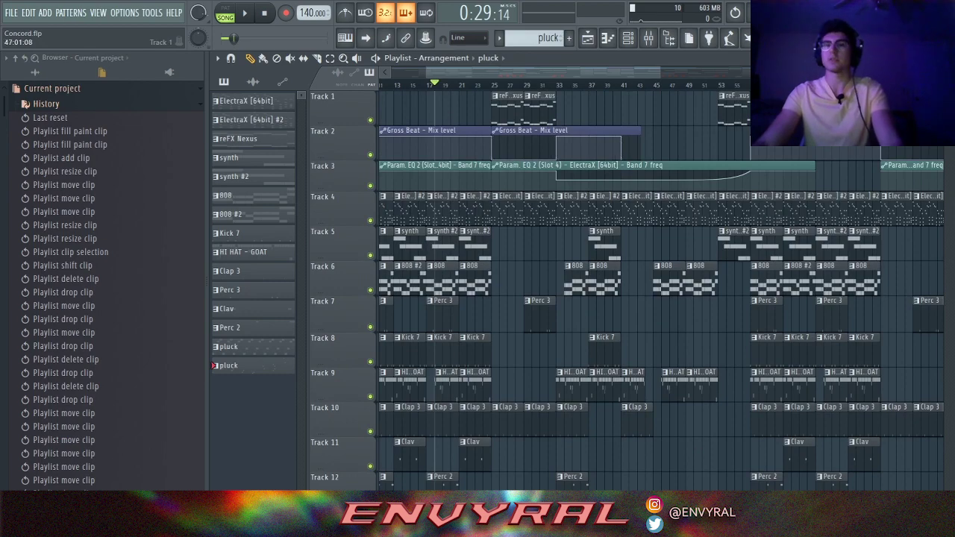
Step: Show the full arrangement in the playlist and move the playback position to bar 17
scroll(671, 104, "down", 5)
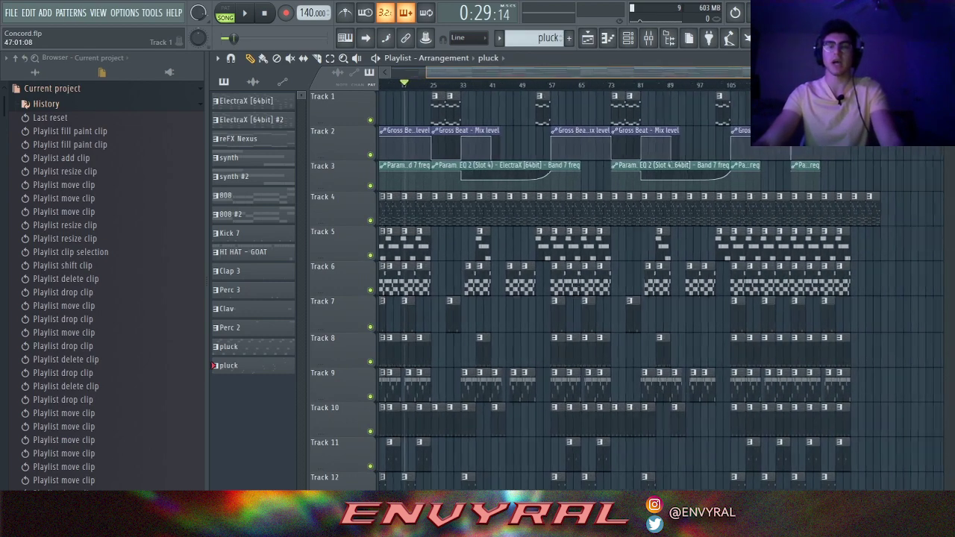
left_click_drag(932, 72, 904, 73)
left_click_drag(426, 72, 401, 73)
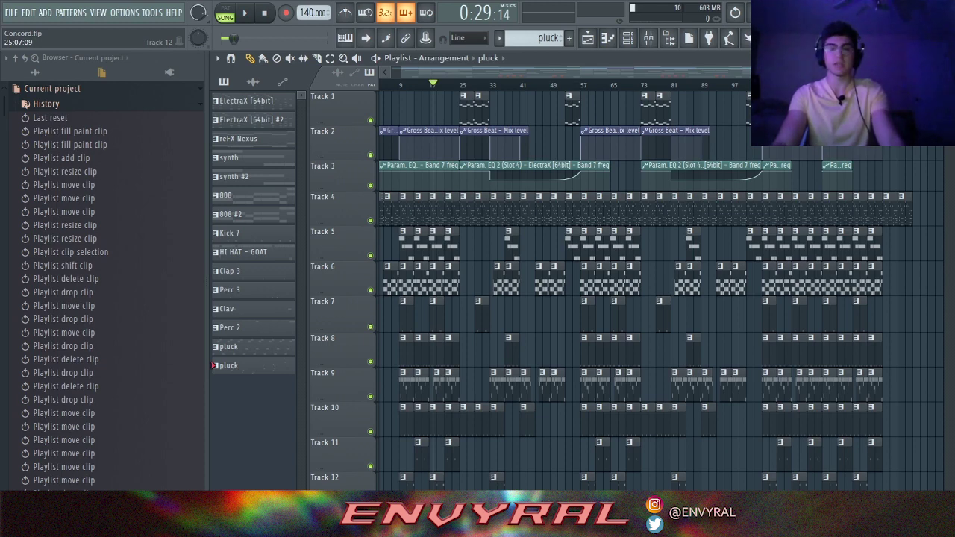
left_click(429, 85)
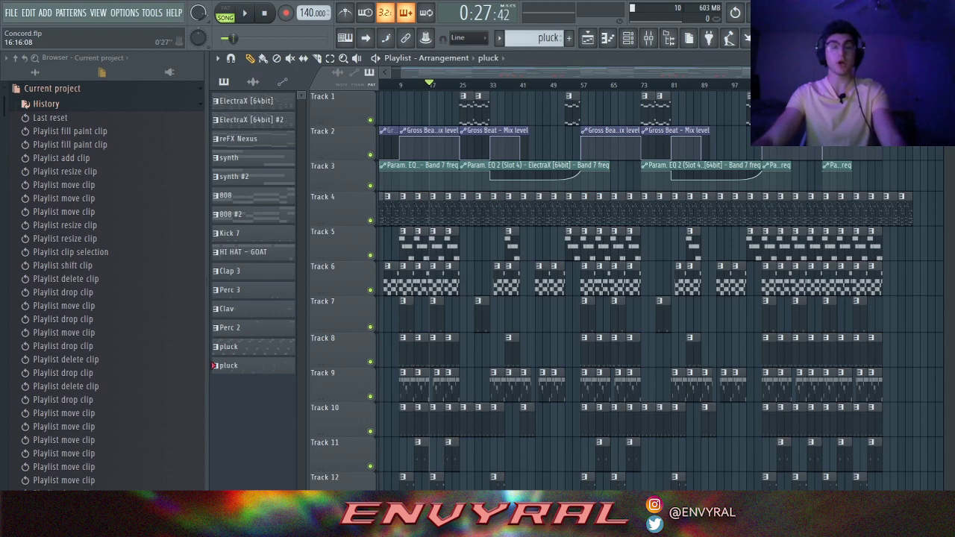